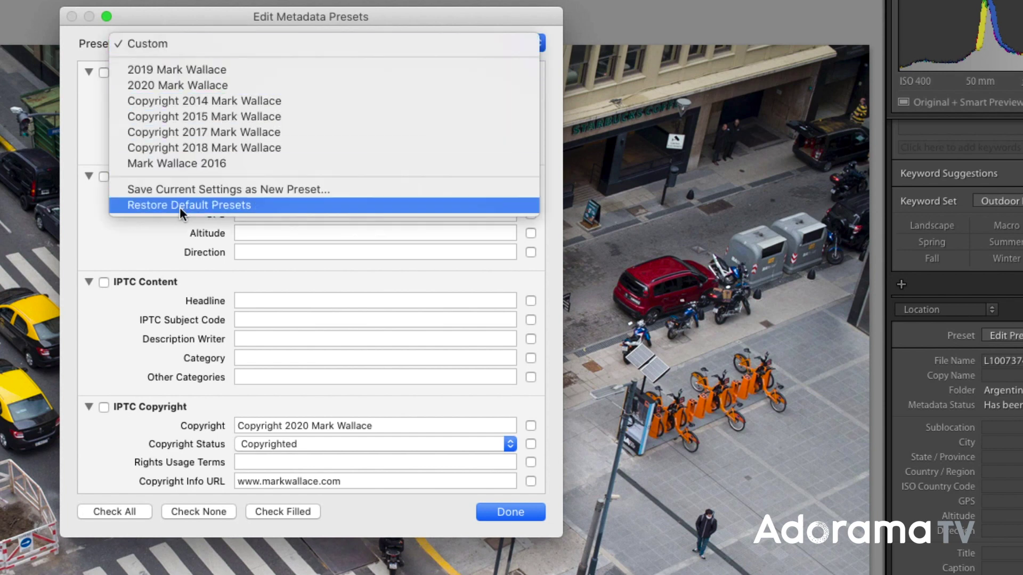
# Step: Review the custom metadata settings across the whole preset editor, including GPS, copyright, creator, location and keyword fields
pyautogui.click(195, 47)
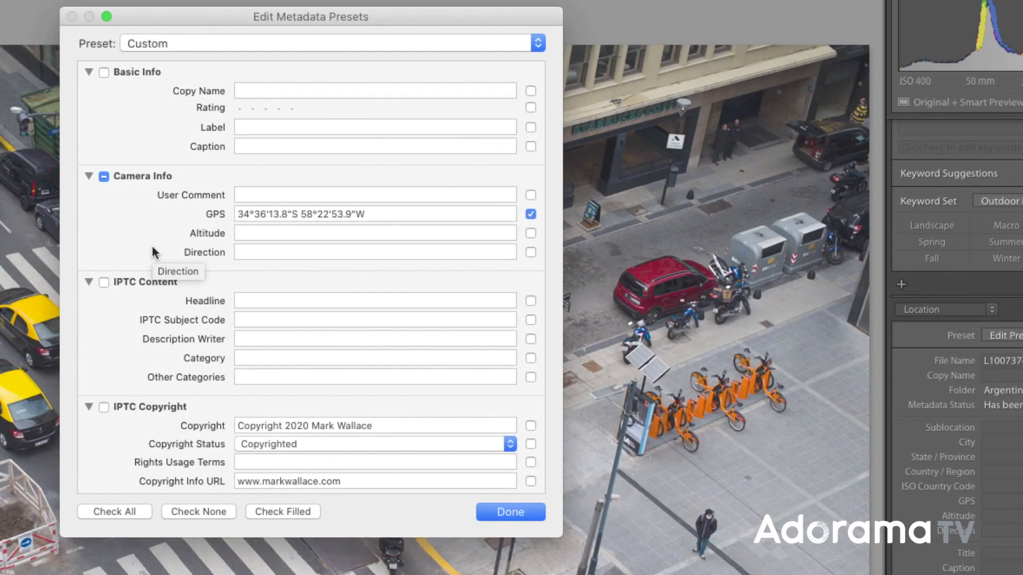
pyautogui.scroll(-3, 152, 245)
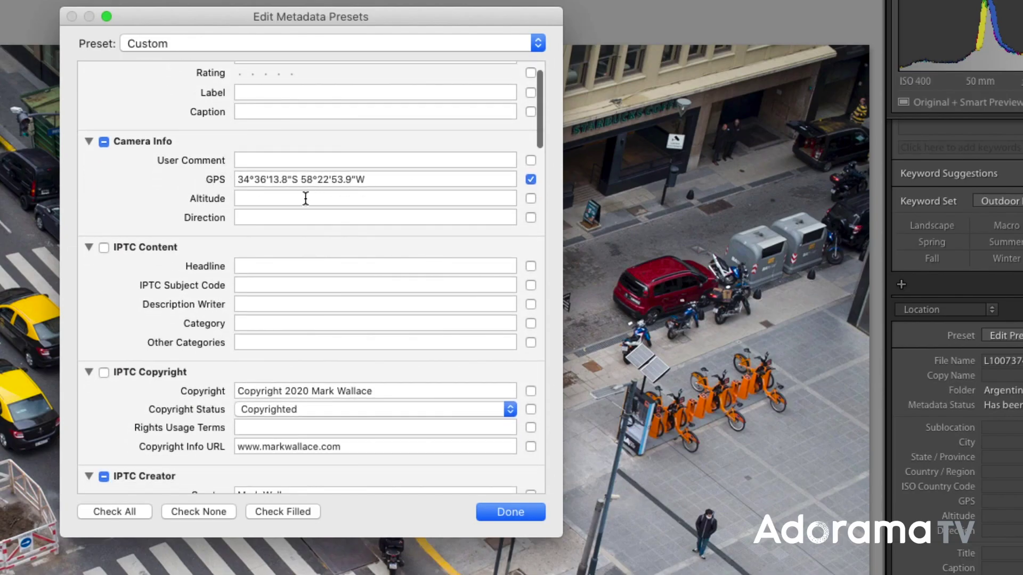
pyautogui.scroll(-10, 305, 198)
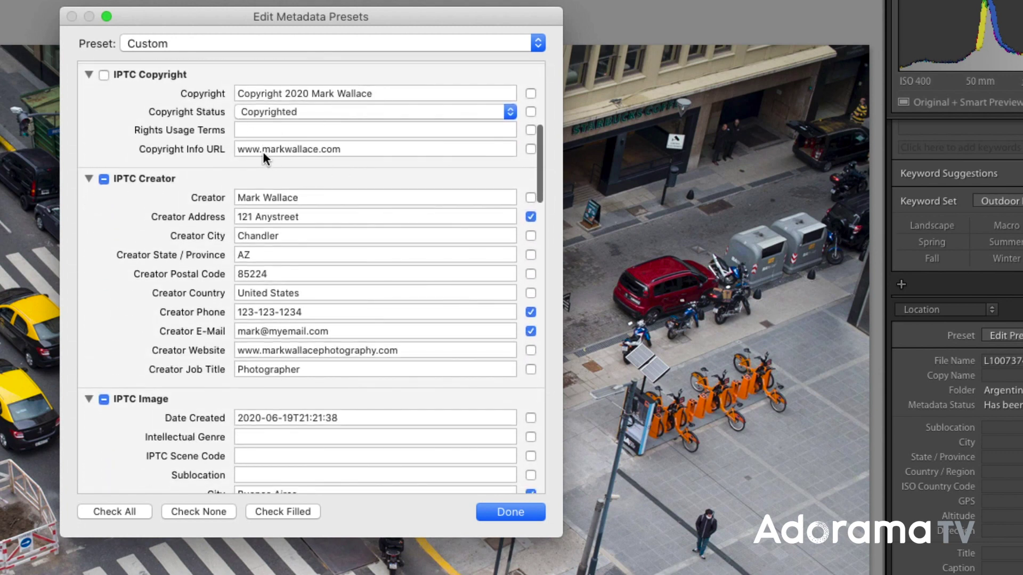
pyautogui.scroll(-3, 263, 152)
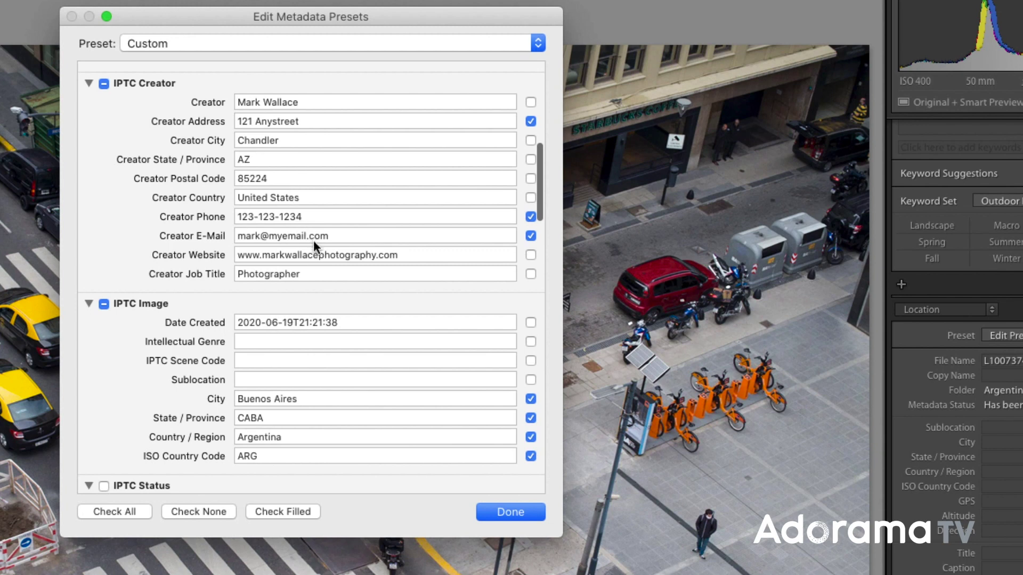
pyautogui.scroll(-7, 321, 265)
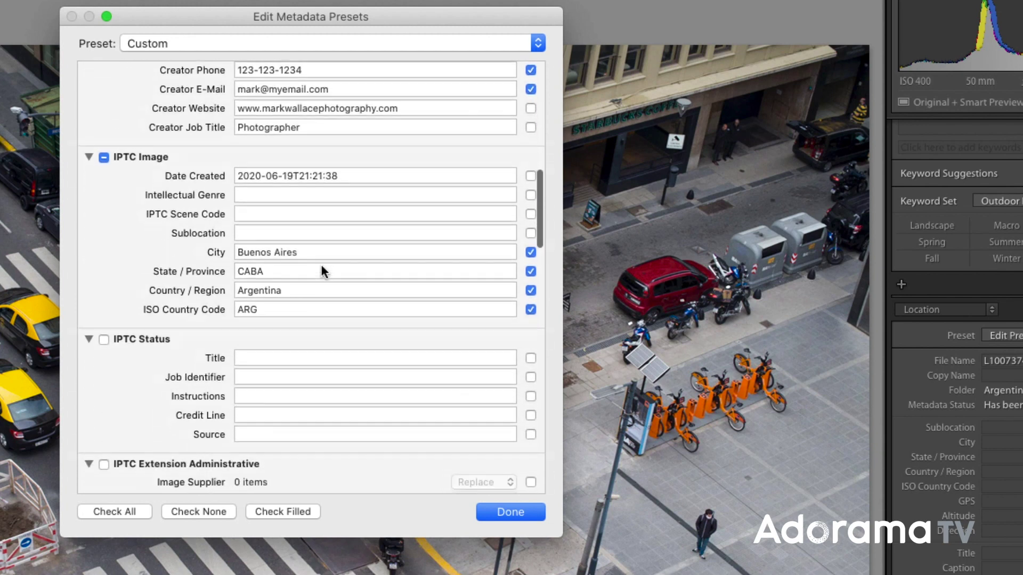
pyautogui.scroll(-3, 316, 232)
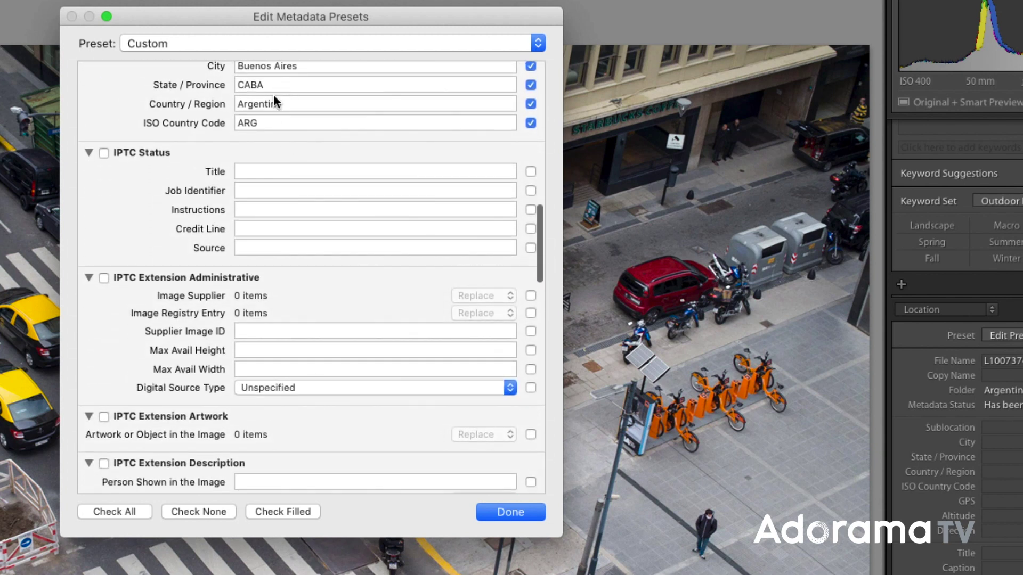
pyautogui.scroll(-15, 281, 120)
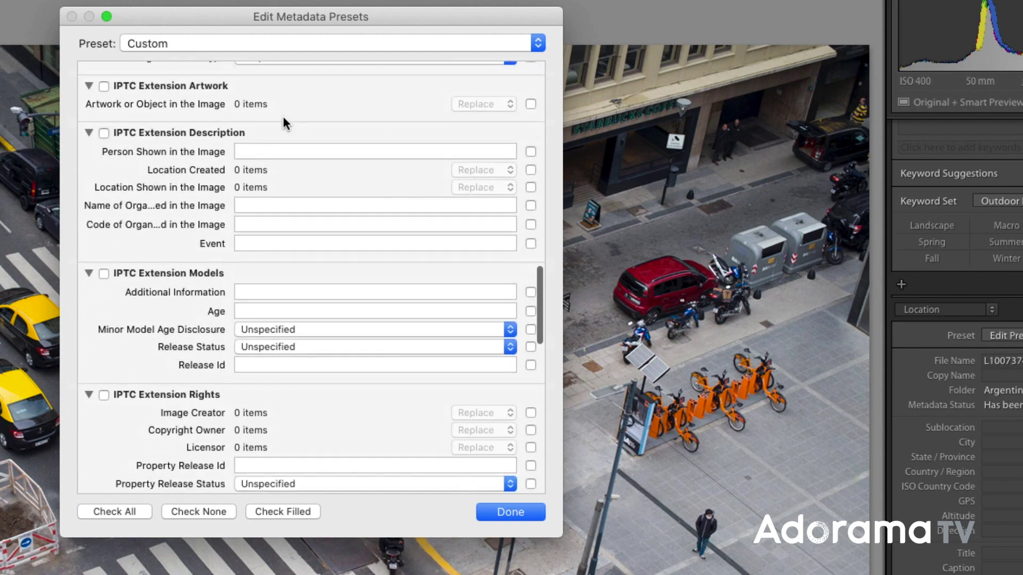
pyautogui.scroll(-6, 283, 121)
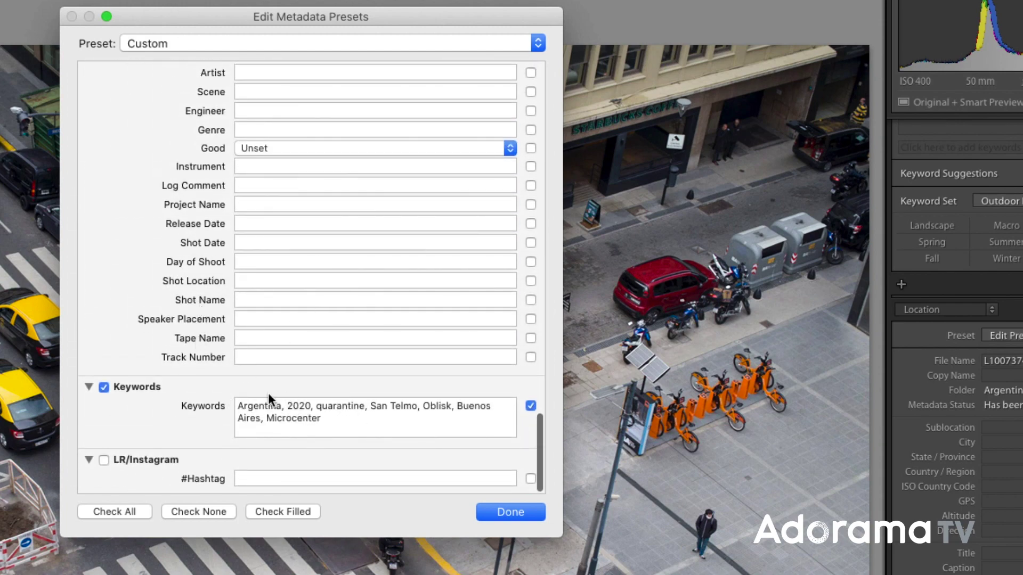
pyautogui.scroll(20, 192, 318)
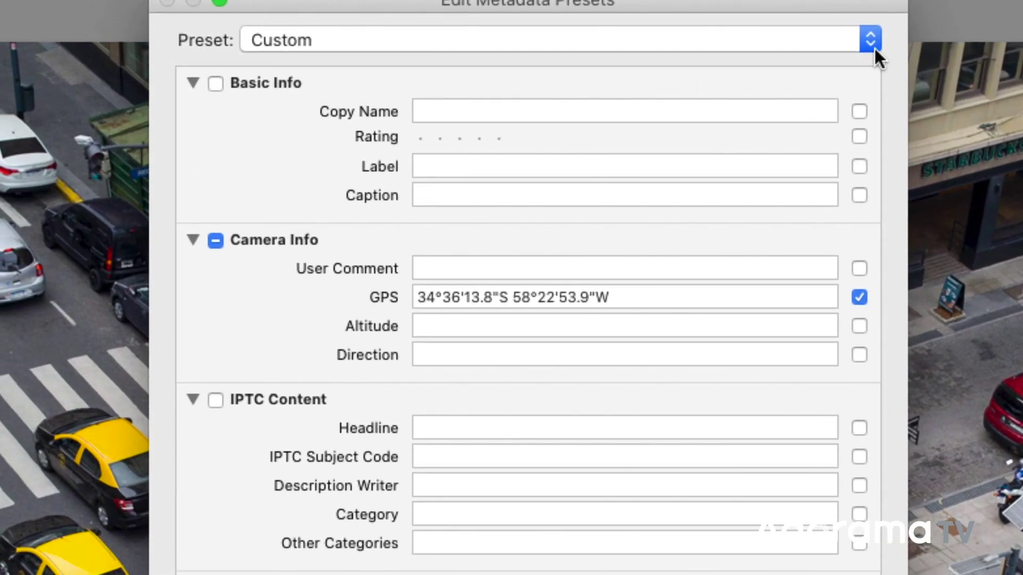
# Step: Save the current metadata settings as a new preset named Buenos Aires 2020, and apply it to the photo
pyautogui.click(874, 47)
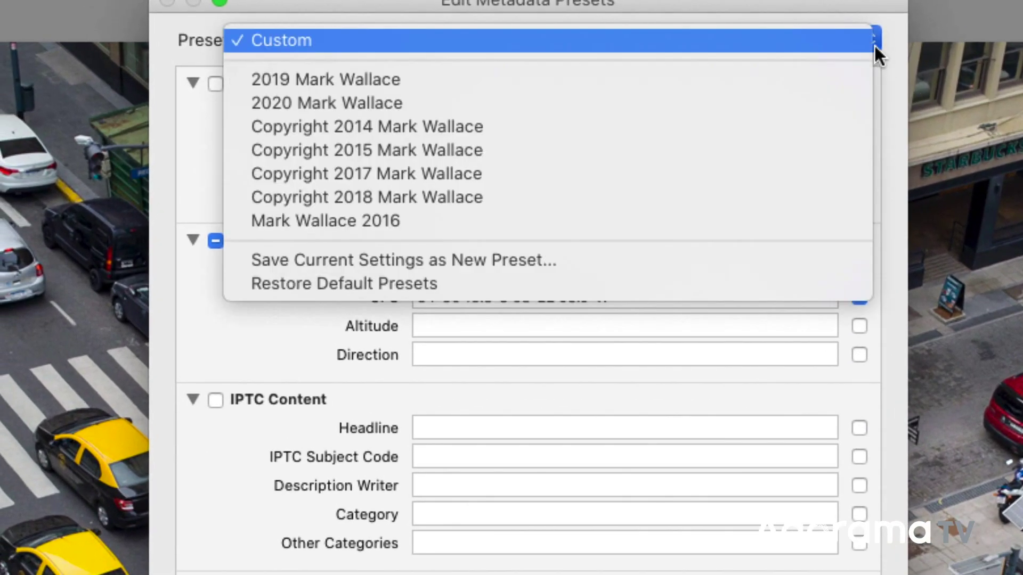
pyautogui.click(578, 255)
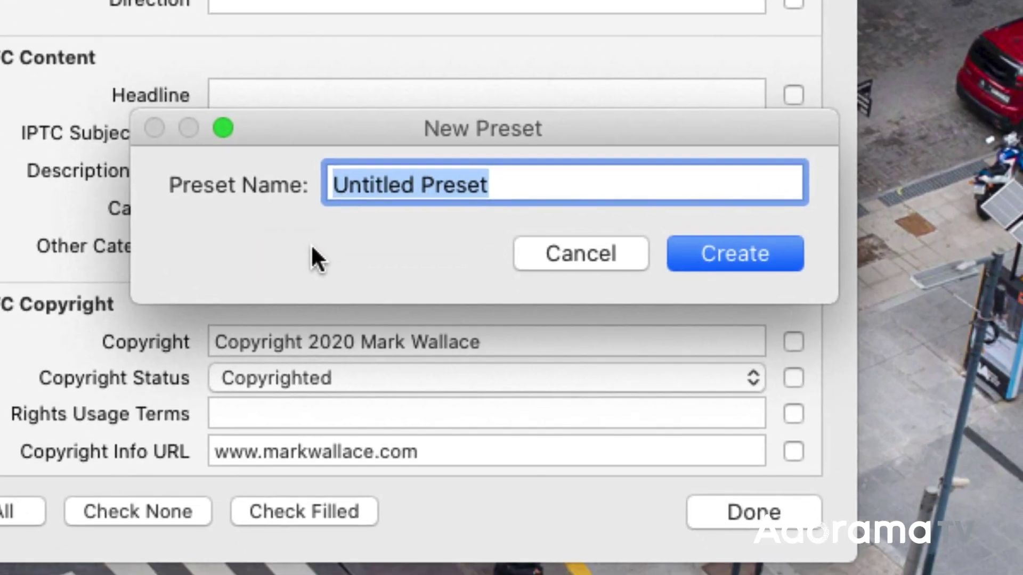
pyautogui.write('Bun')
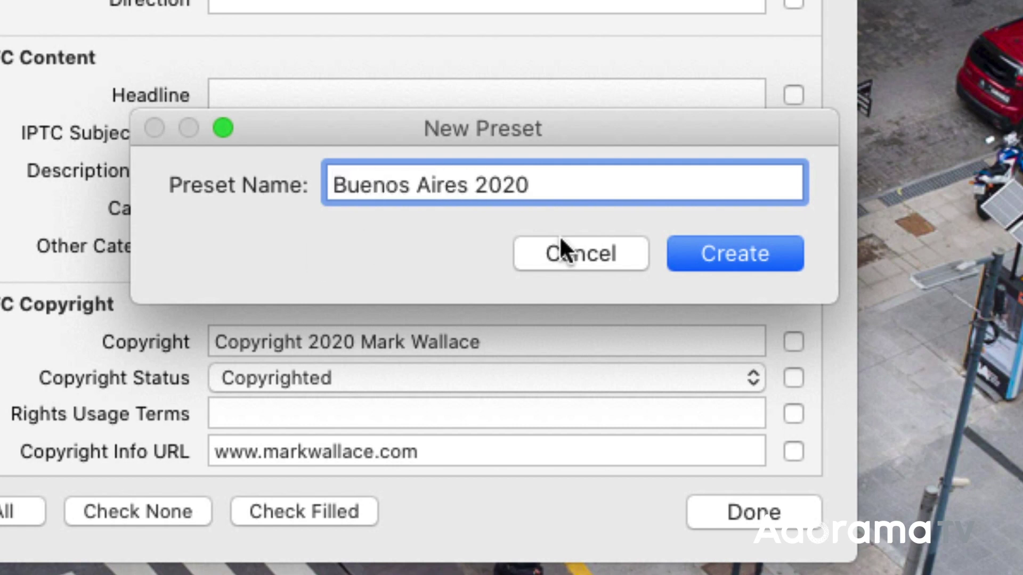
pyautogui.click(701, 253)
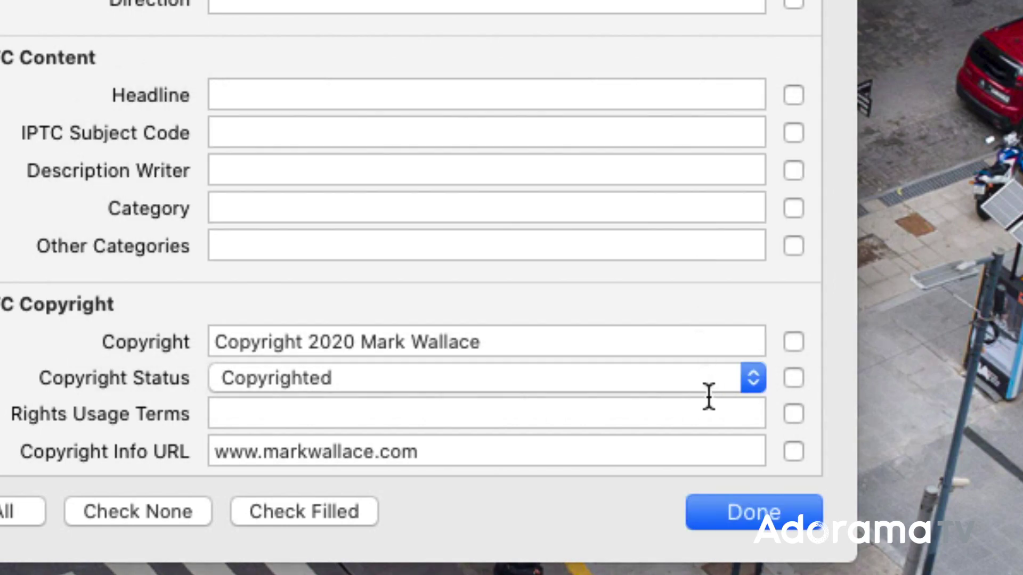
pyautogui.click(731, 512)
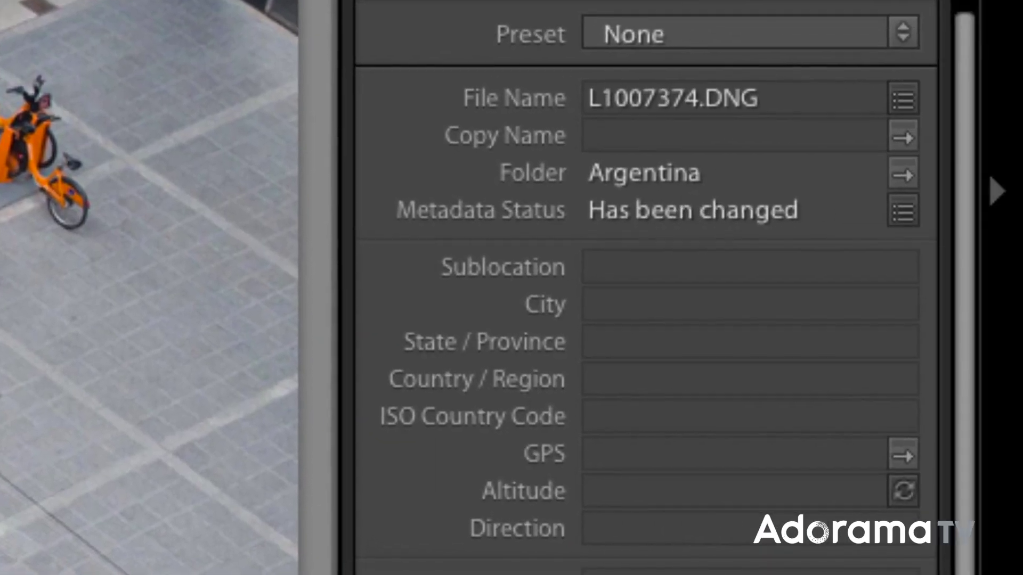
pyautogui.click(904, 32)
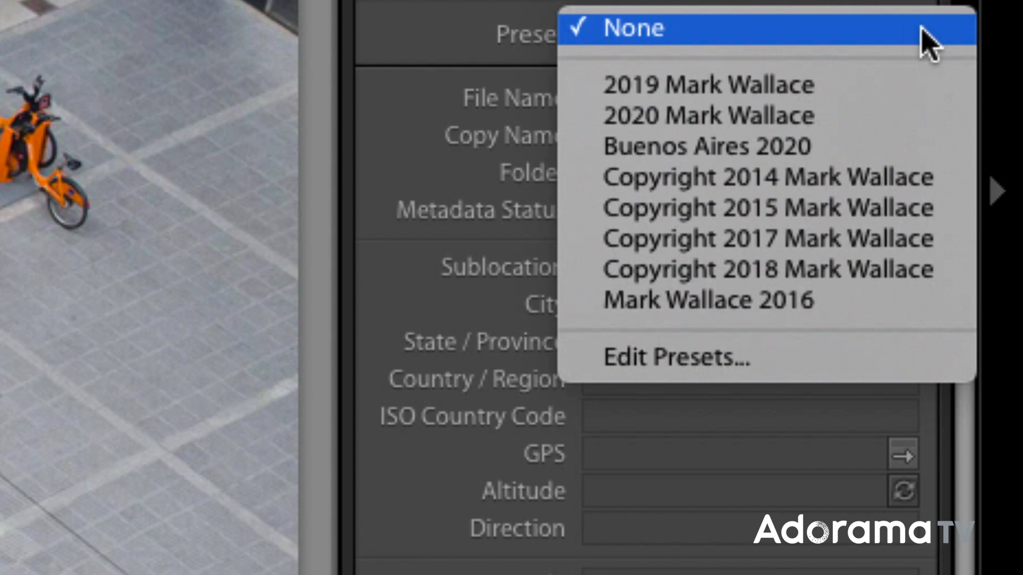
pyautogui.click(725, 149)
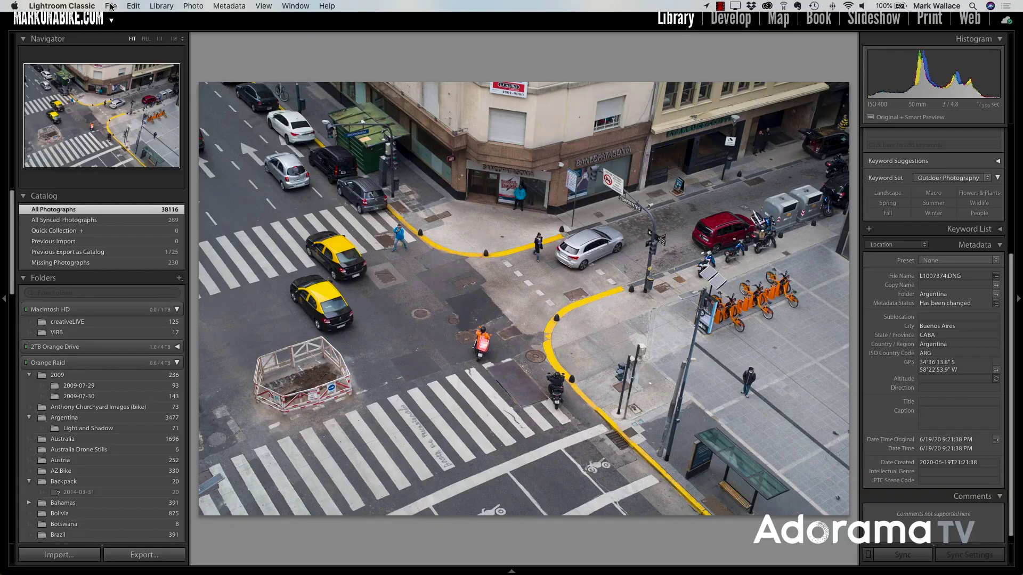
# Step: Export the photo with the existing export settings as a full-size JPEG into the tempFB subfolder on the Desktop
pyautogui.click(111, 7)
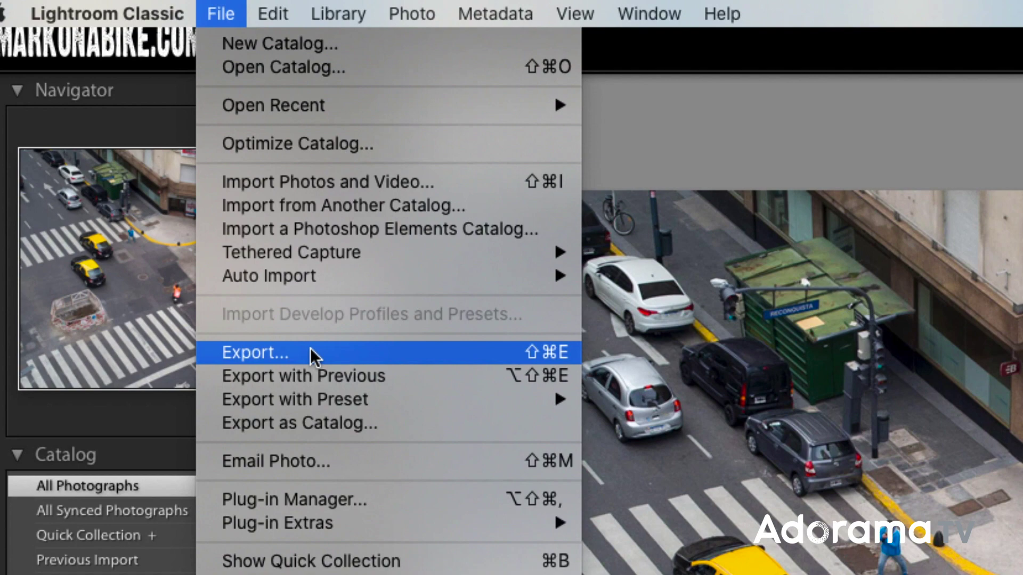
pyautogui.click(312, 352)
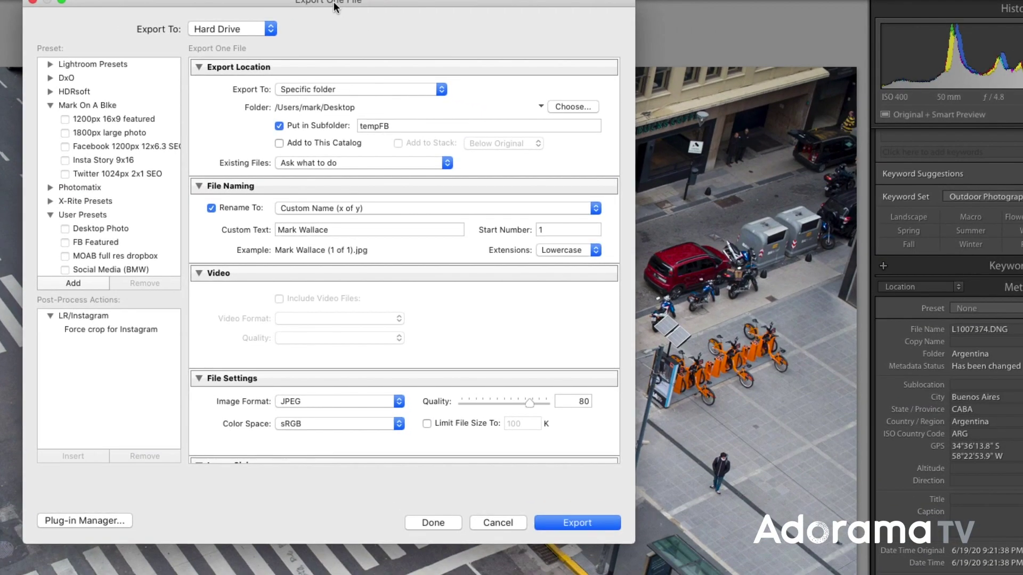
pyautogui.moveTo(335, 6); pyautogui.dragTo(385, 23)
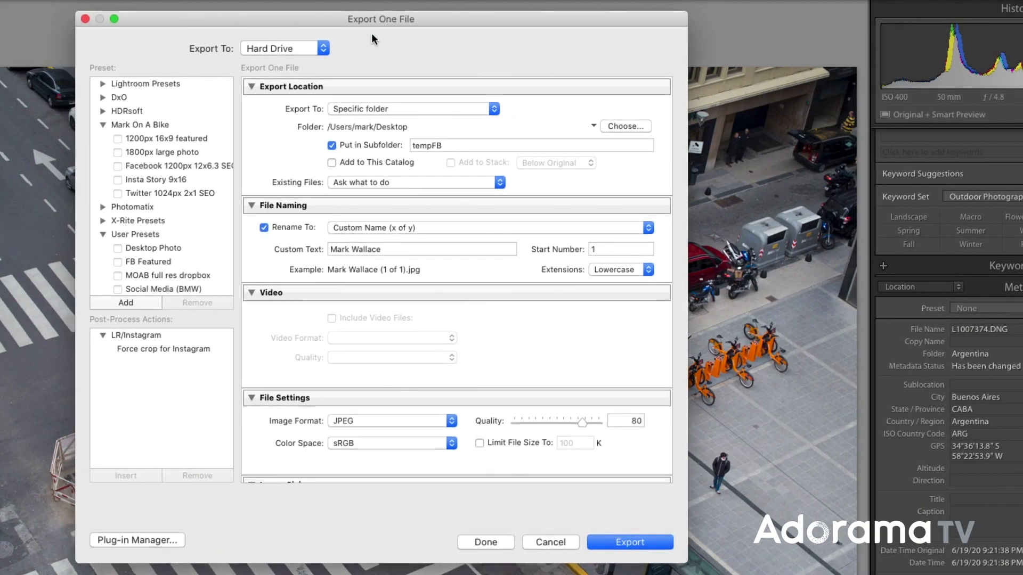
pyautogui.scroll(-1, 267, 153)
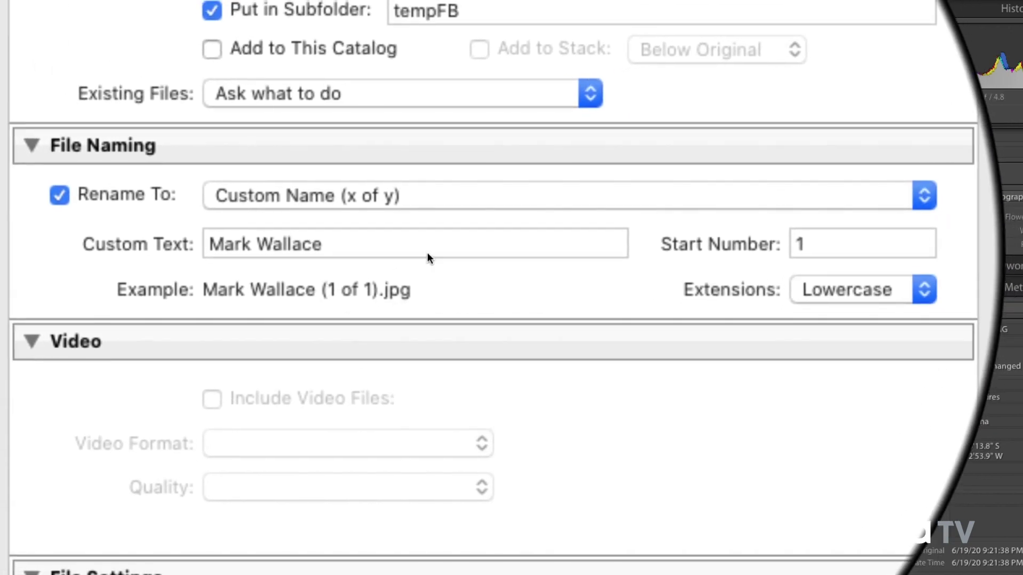
pyautogui.scroll(-2, 512, 247)
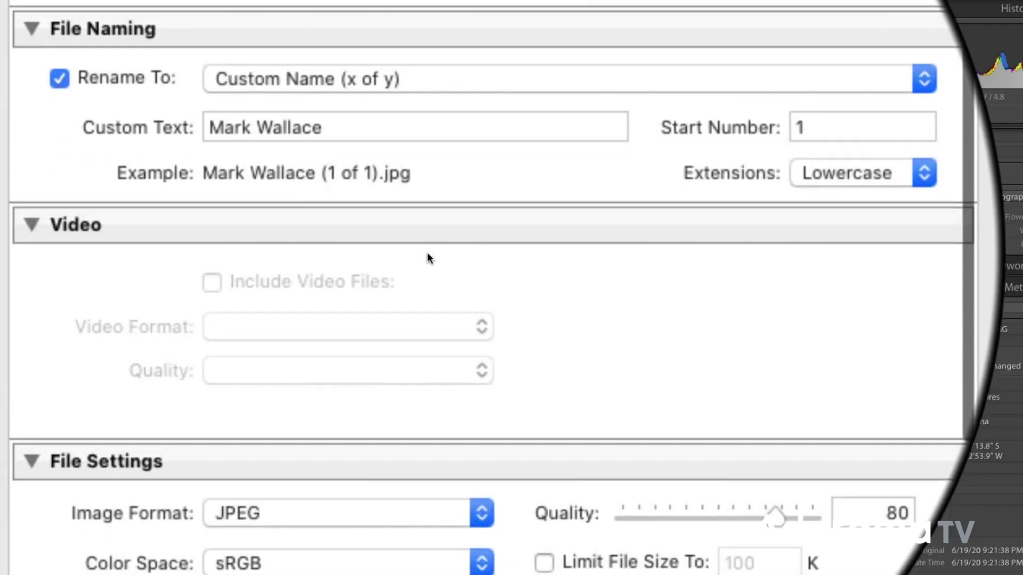
pyautogui.scroll(-8, 427, 255)
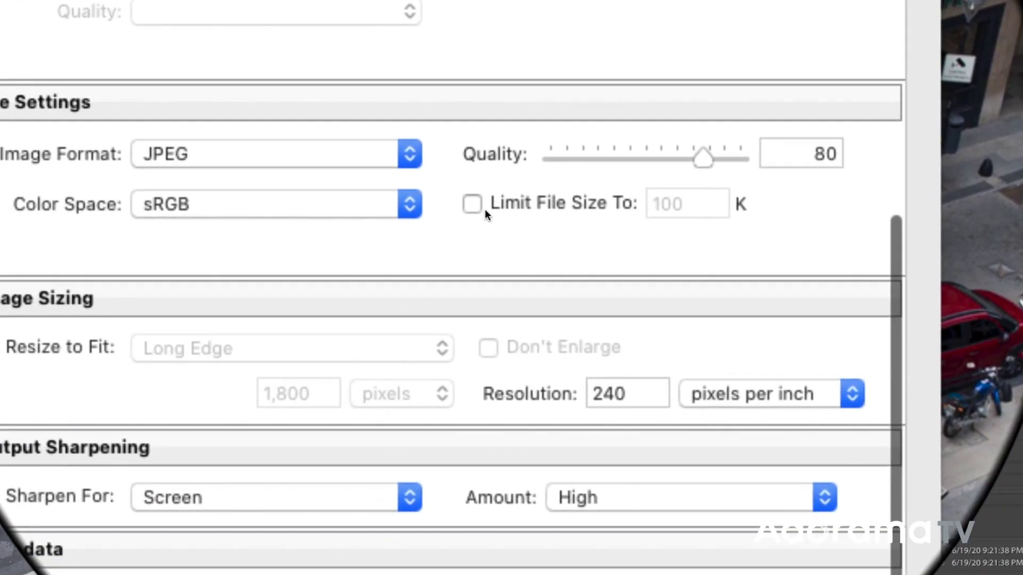
pyautogui.scroll(-3, 472, 210)
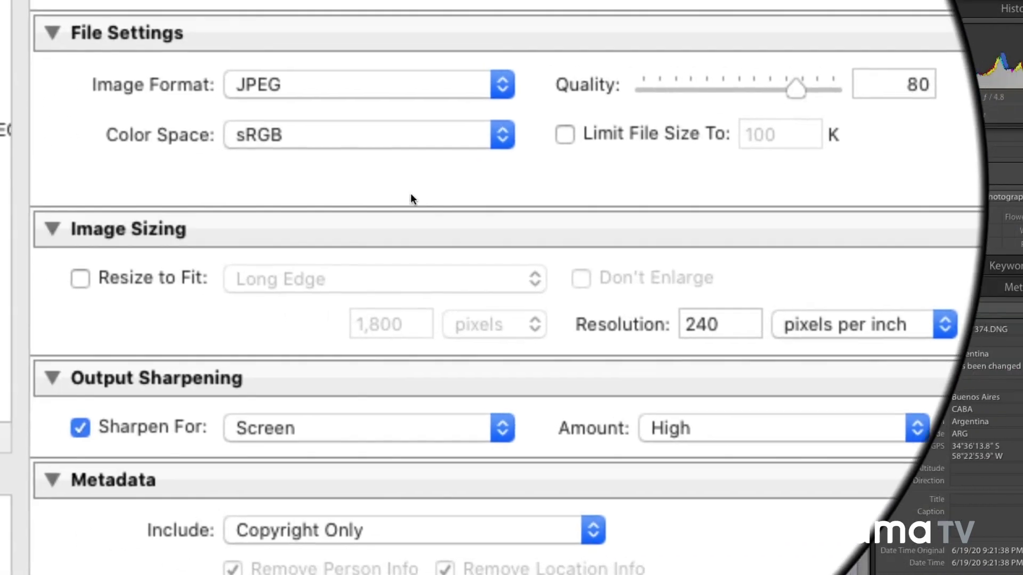
pyautogui.scroll(-2, 400, 185)
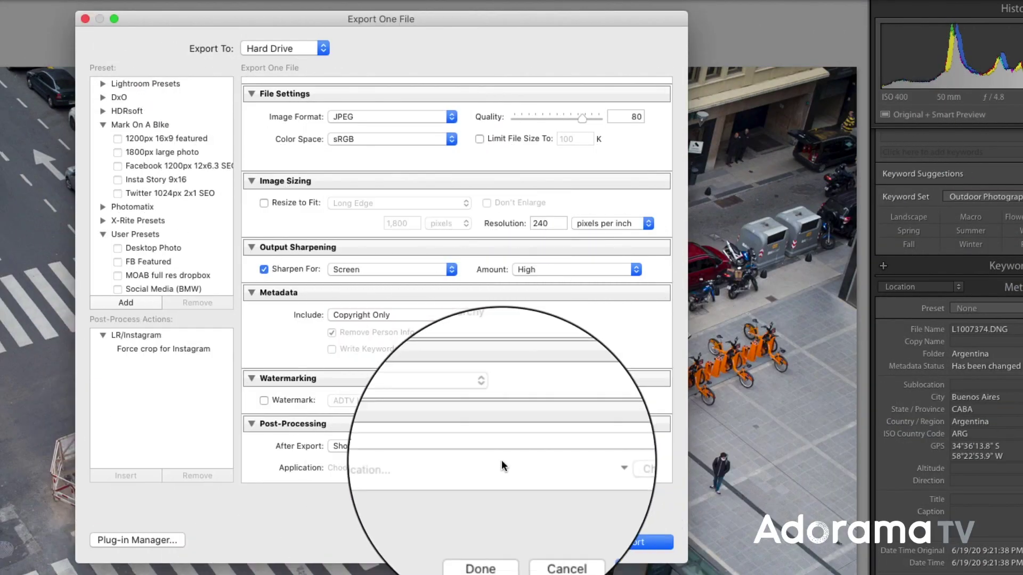
pyautogui.click(629, 541)
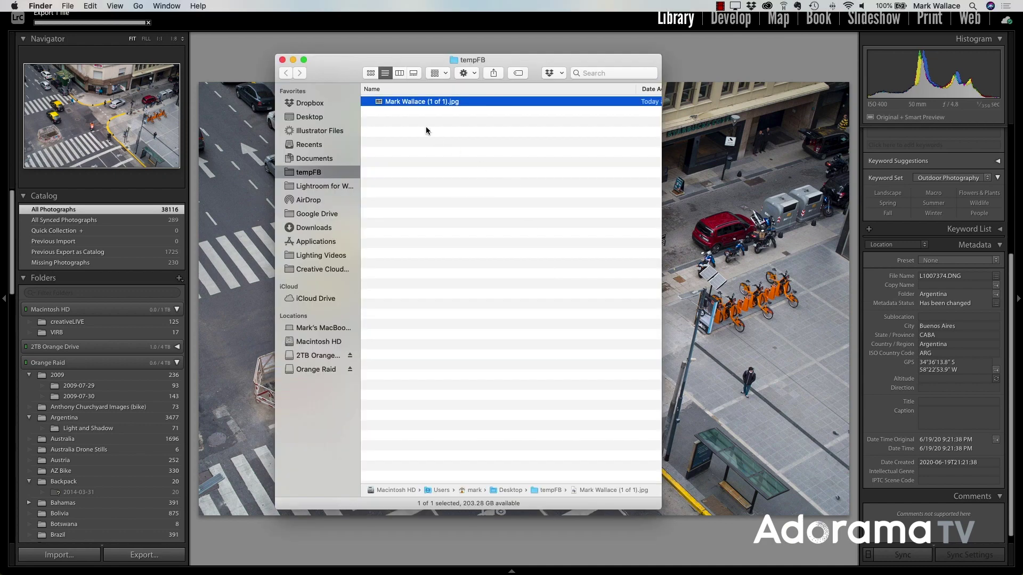
# Step: Preview the exported JPEG in the tempFB folder, and move it to the Trash
pyautogui.press('space')
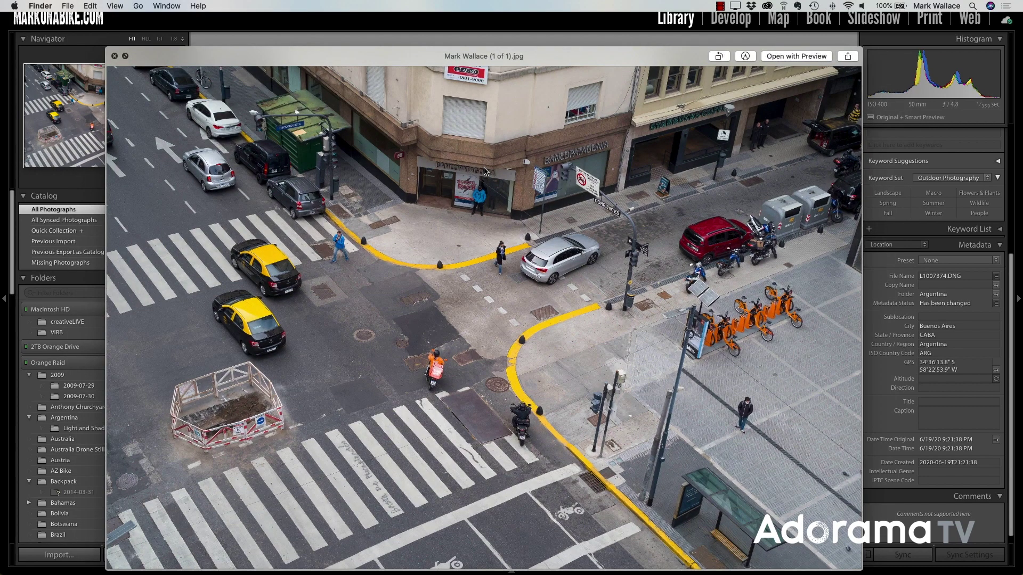
pyautogui.press('space')
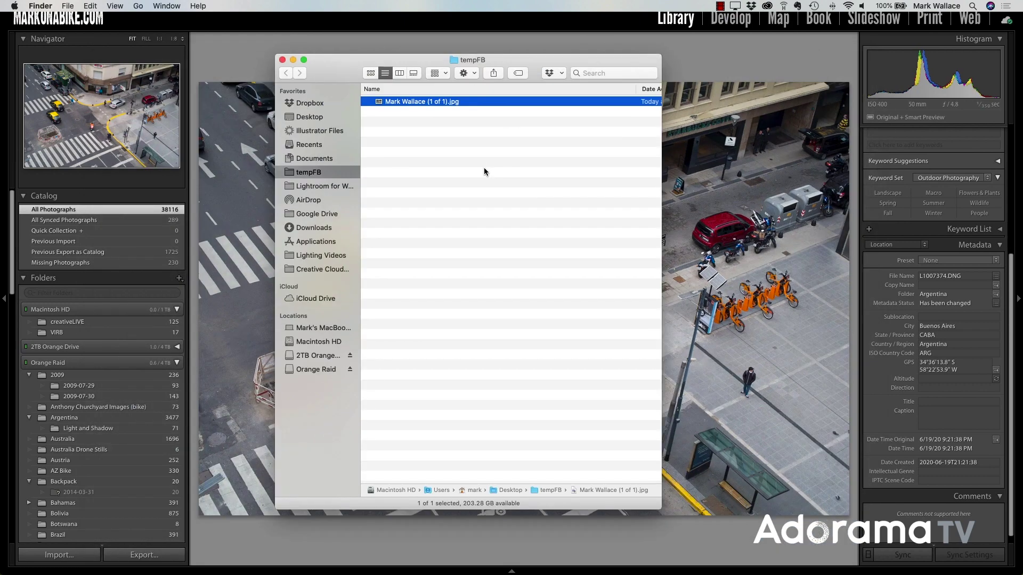
pyautogui.press('super+BackSpace')
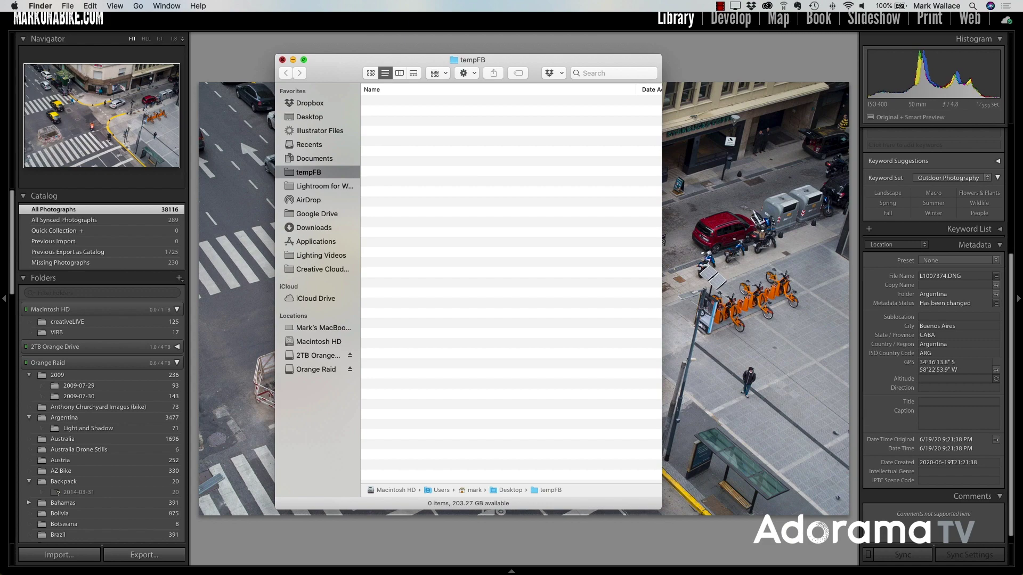
pyautogui.click(310, 26)
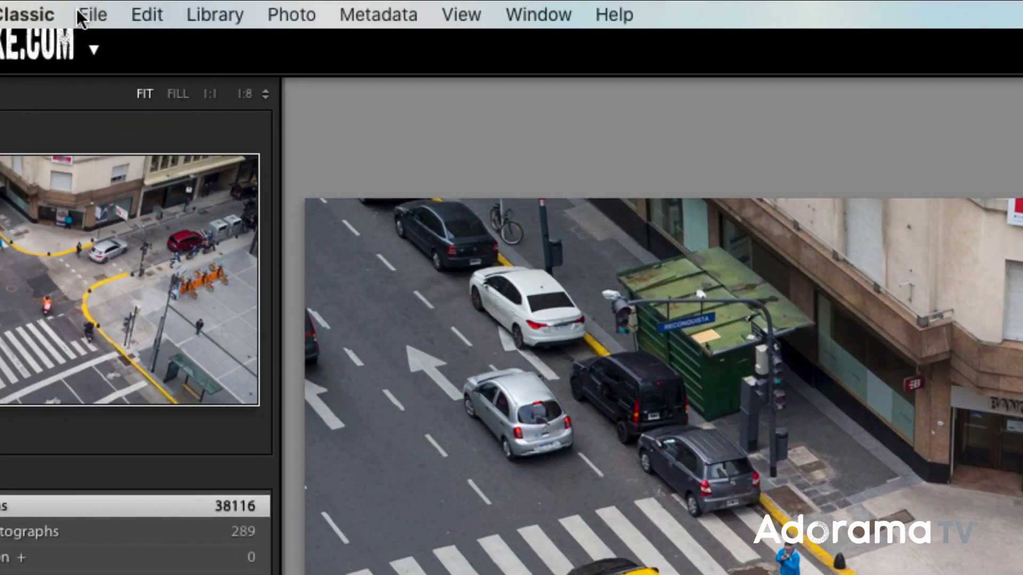
# Step: Save the current full-size JPEG export settings as a new export preset named Full Res Buenos Aires in the User Presets folder
pyautogui.click(92, 17)
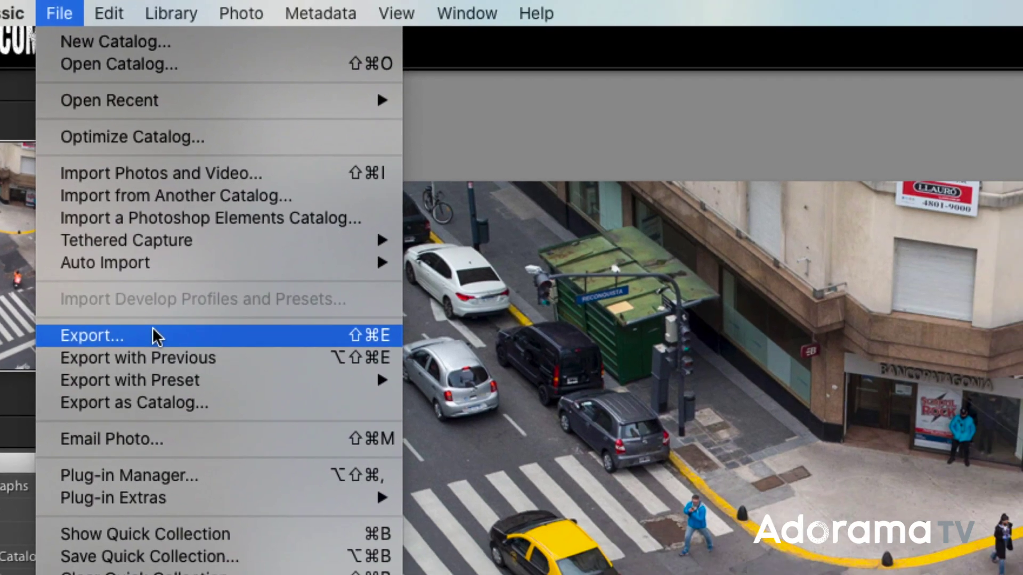
pyautogui.click(195, 367)
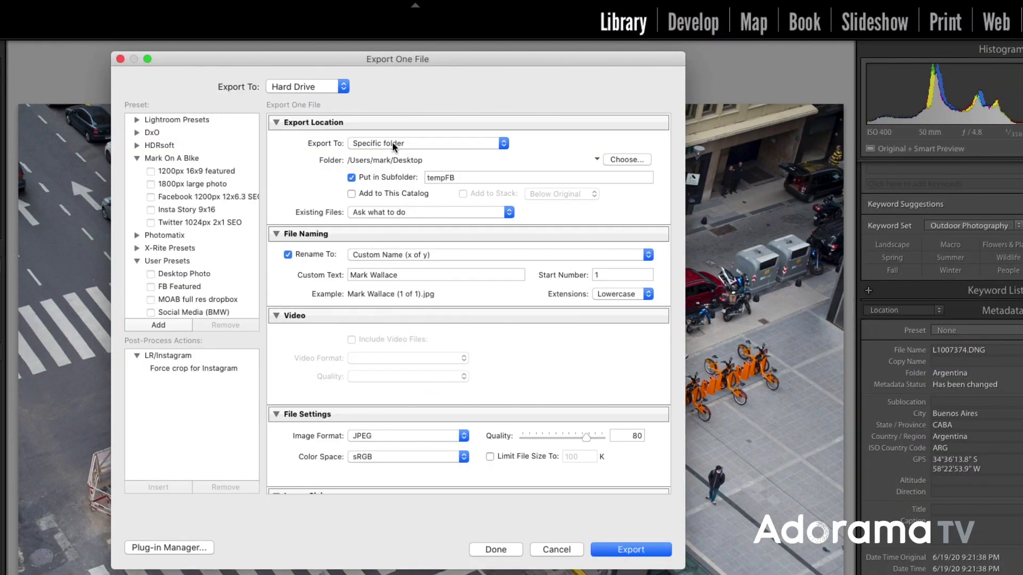
pyautogui.scroll(-10, 418, 324)
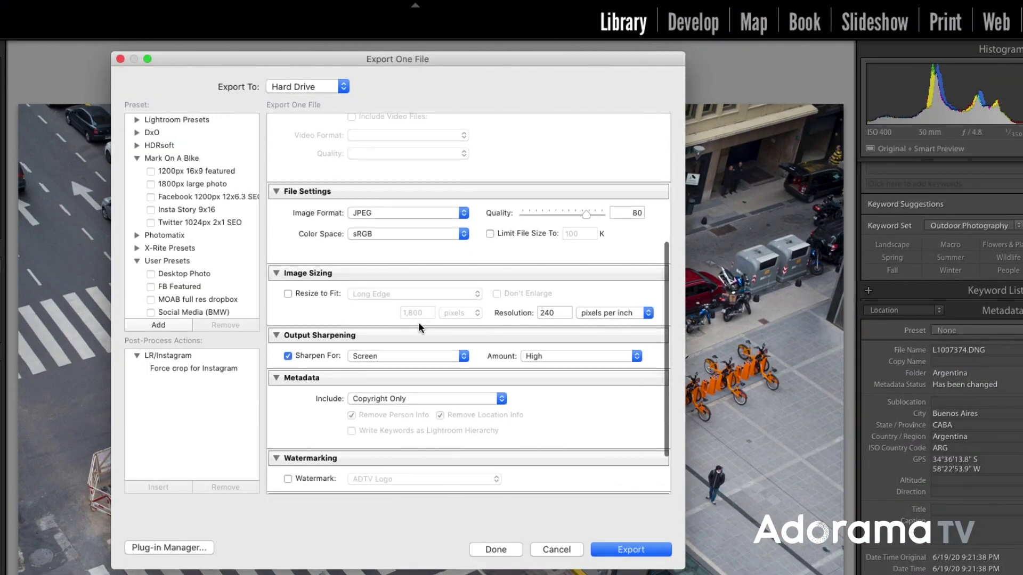
pyautogui.scroll(5, 418, 322)
pyautogui.scroll(-5, 418, 323)
pyautogui.scroll(5, 418, 322)
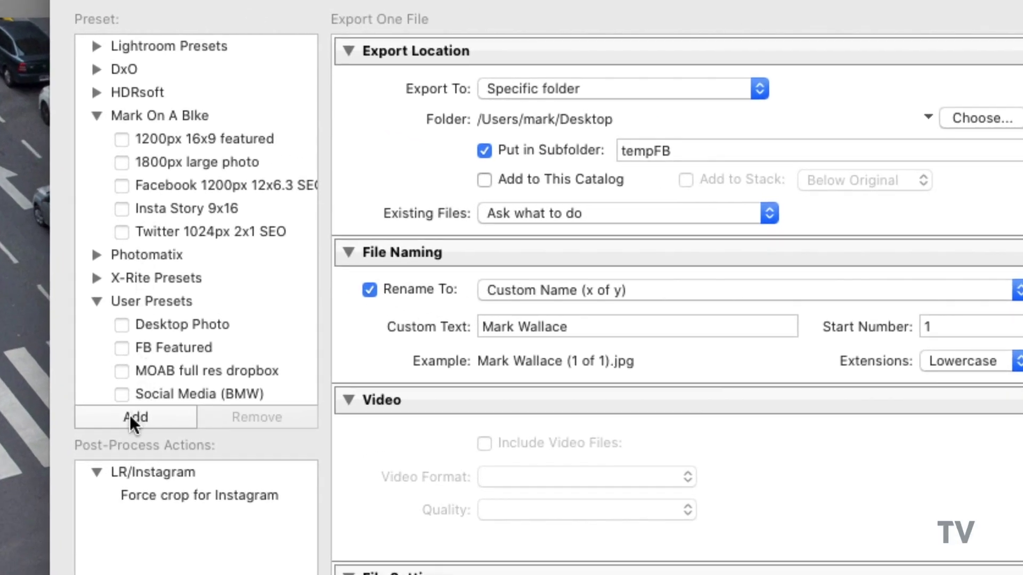
pyautogui.click(130, 415)
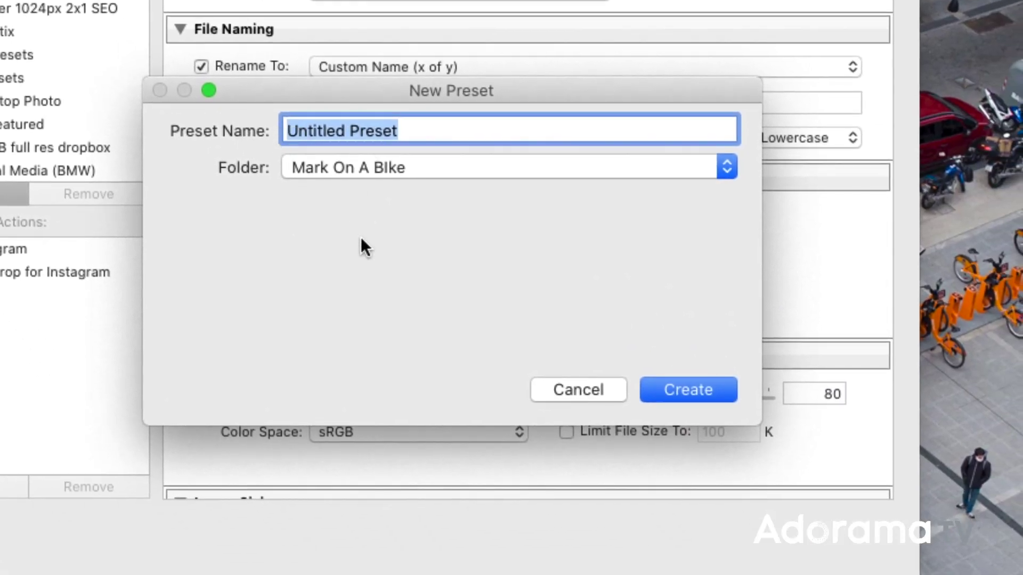
pyautogui.write('Full Res Buenos Aires')
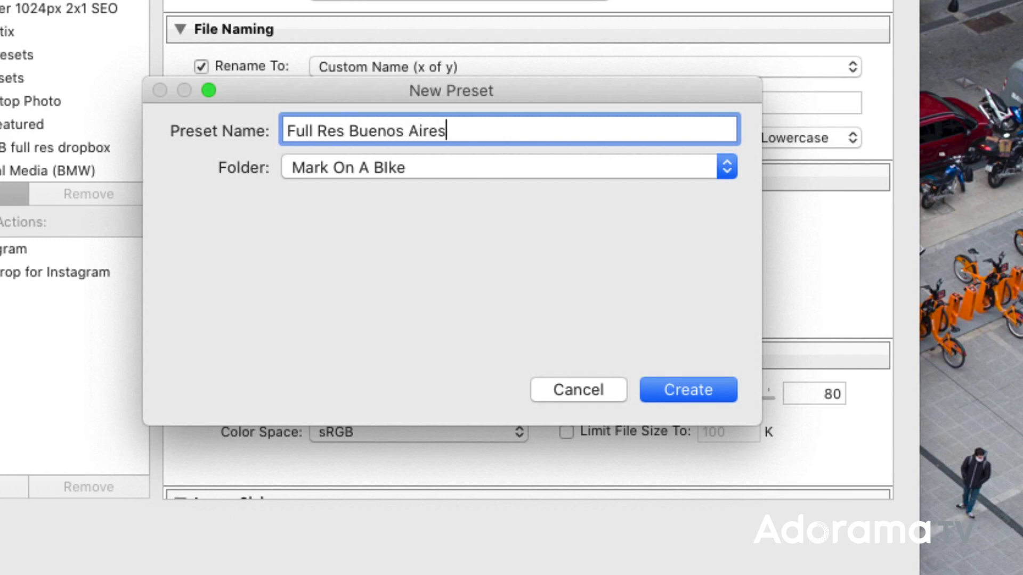
pyautogui.click(291, 174)
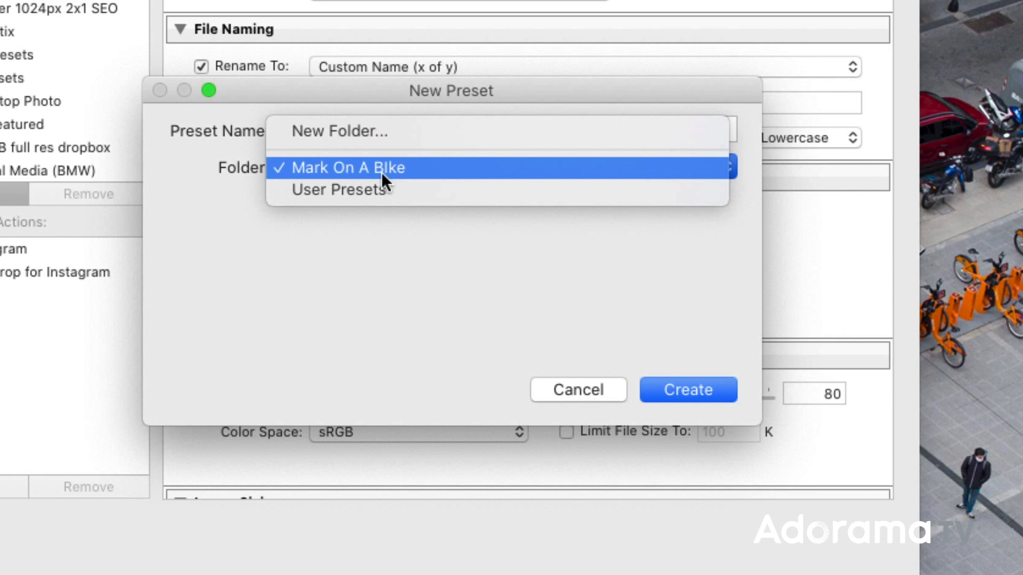
pyautogui.click(395, 189)
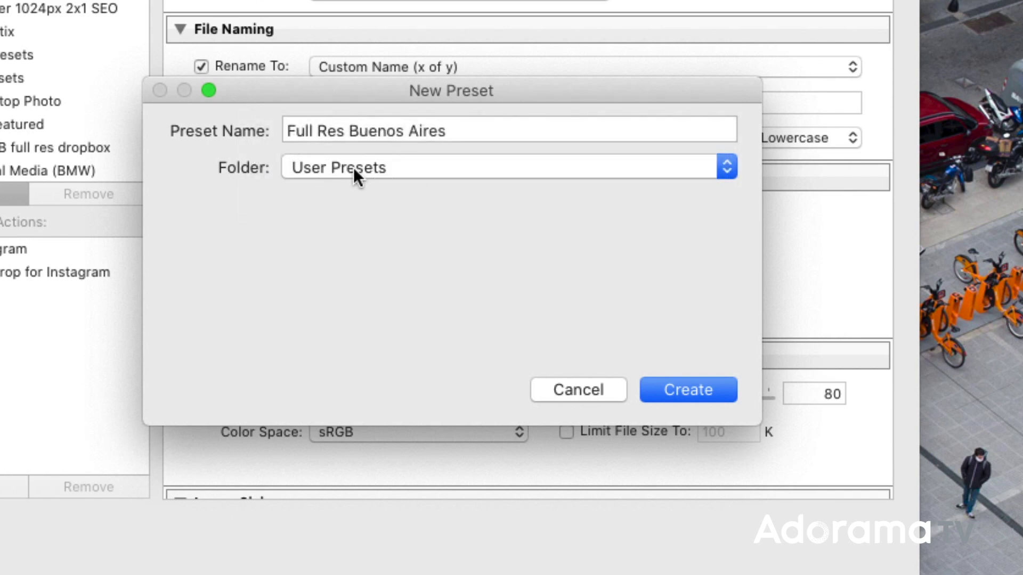
pyautogui.click(683, 393)
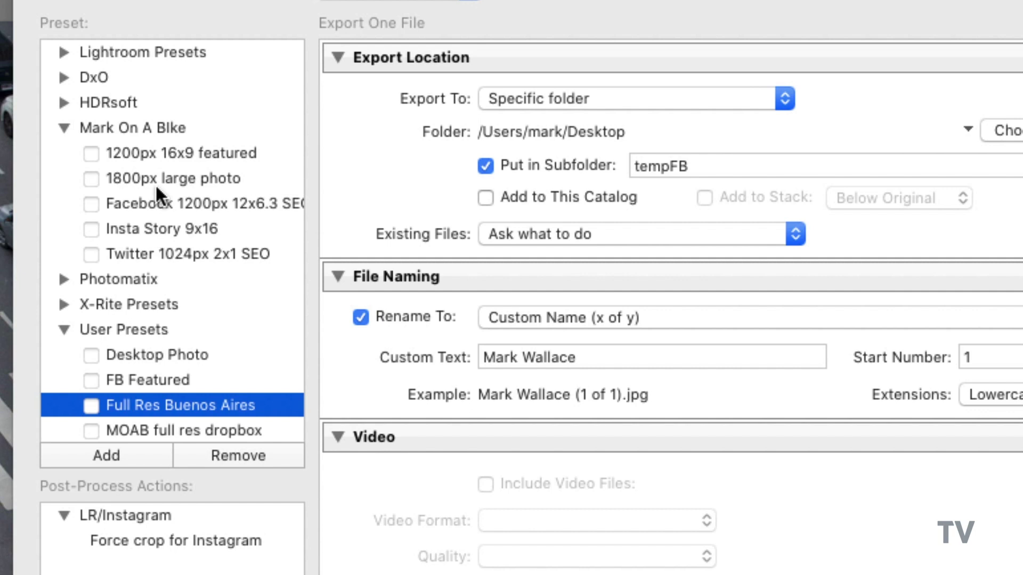
pyautogui.scroll(-3, 160, 216)
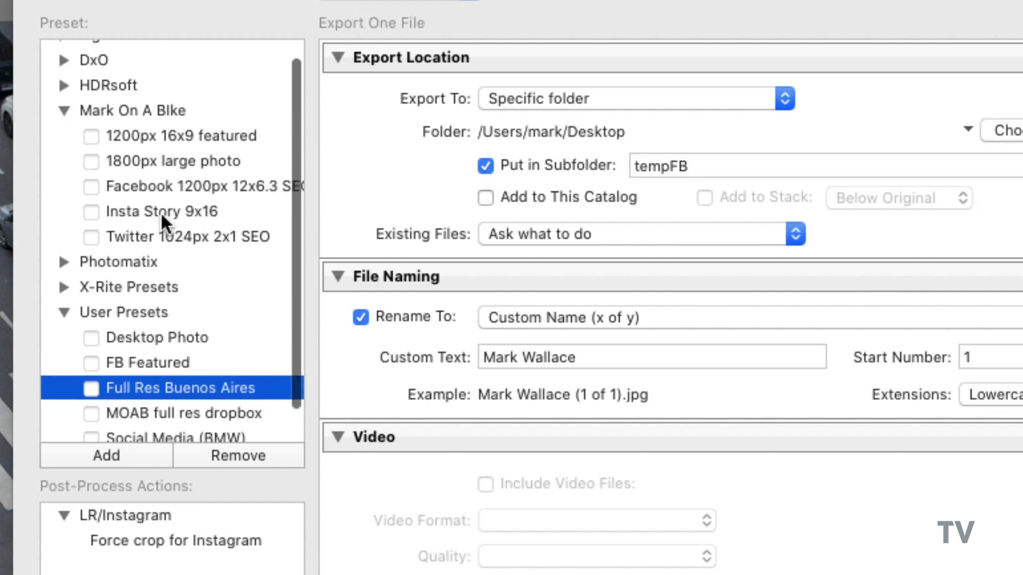
pyautogui.scroll(-2, 160, 213)
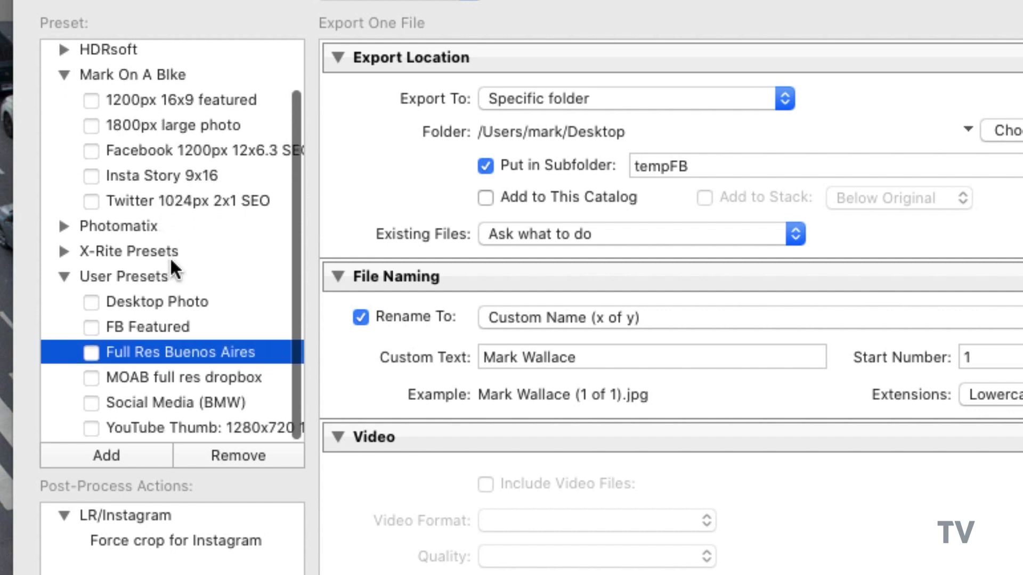
pyautogui.scroll(5, 177, 266)
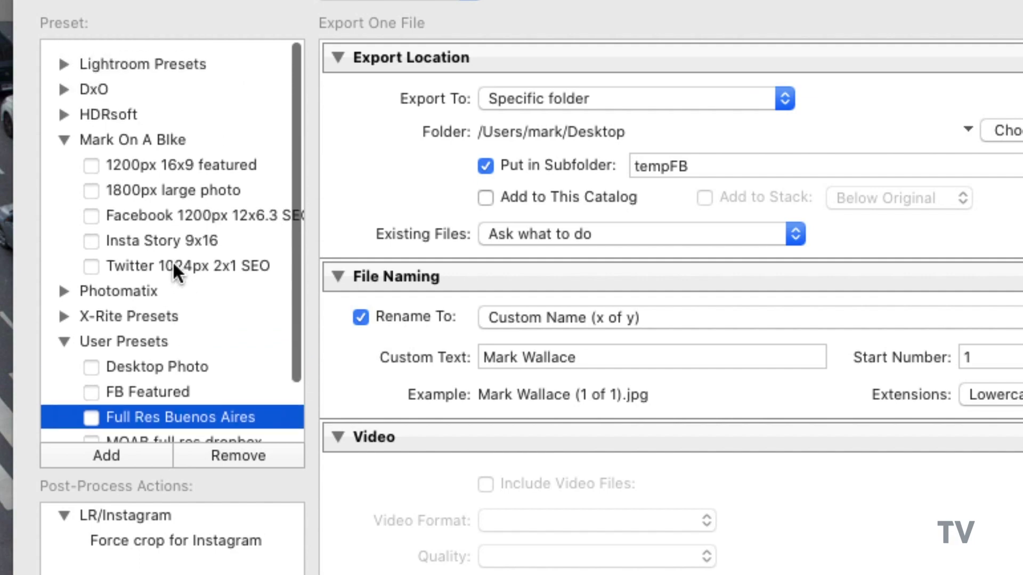
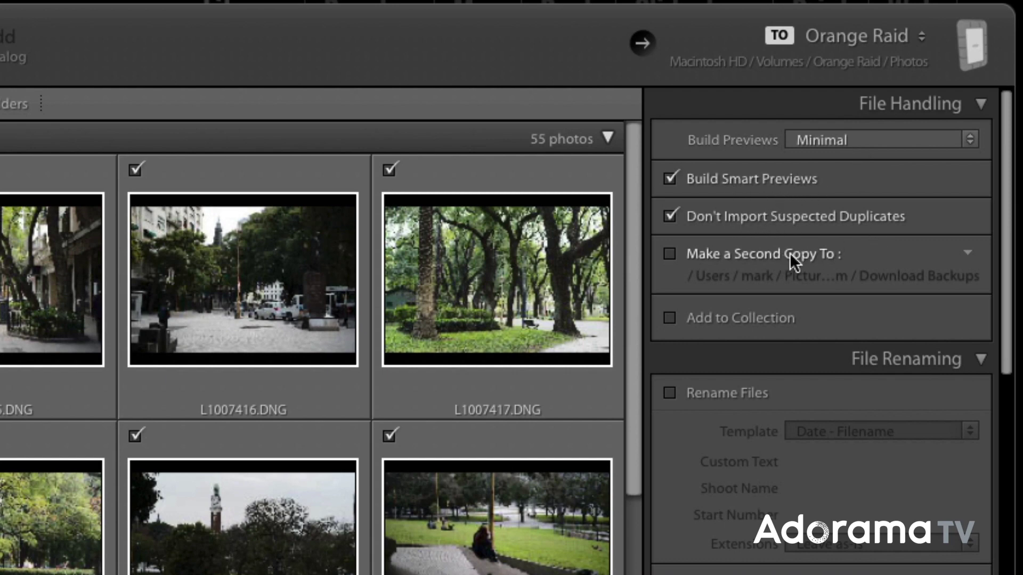
# Step: In the import settings, choose None for the develop settings and Buenos Aires 2020 as the metadata preset
pyautogui.moveTo(1008, 252); pyautogui.dragTo(1009, 368)
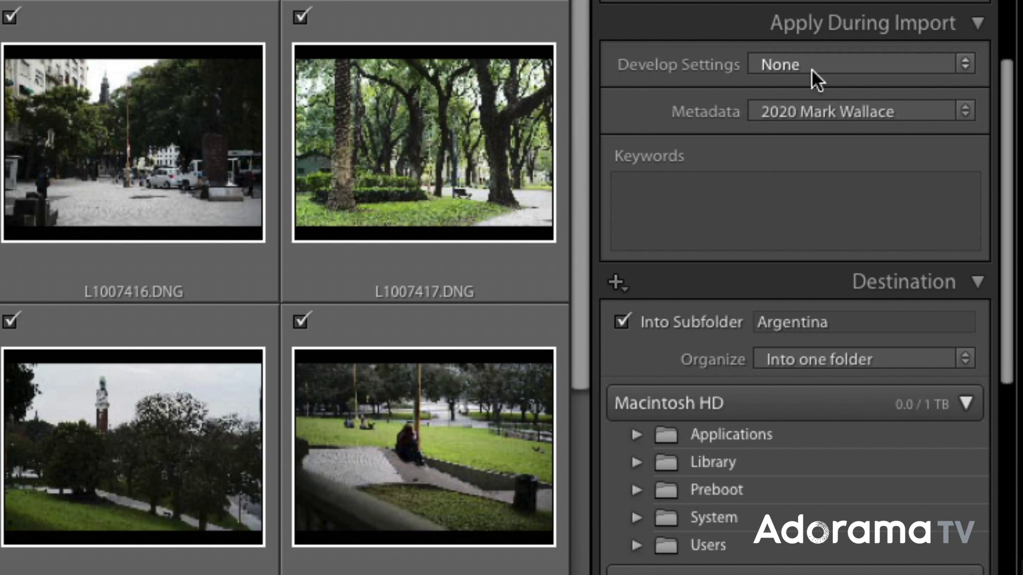
pyautogui.click(812, 69)
pyautogui.click(835, 62)
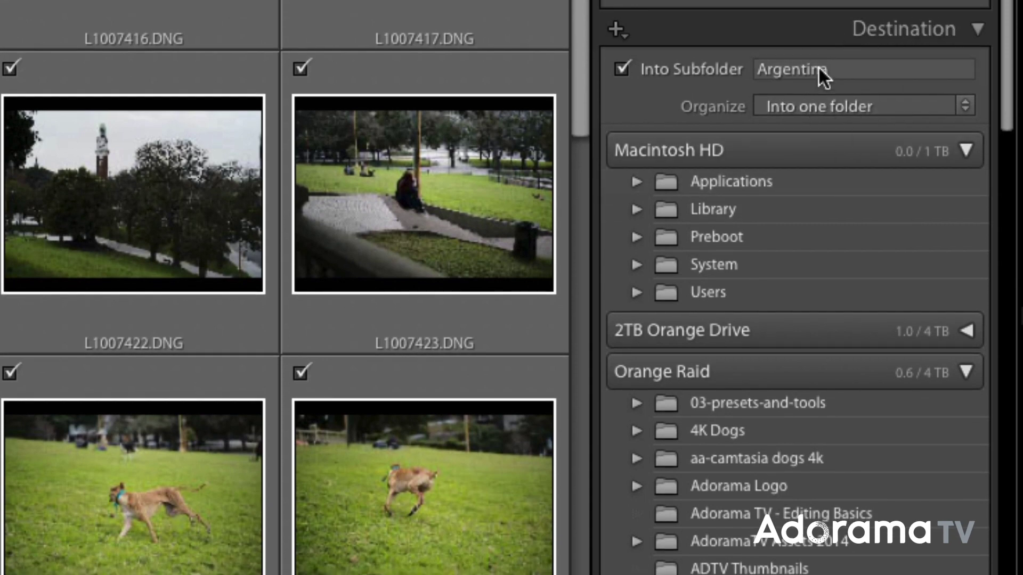
pyautogui.moveTo(1007, 74); pyautogui.dragTo(992, 59)
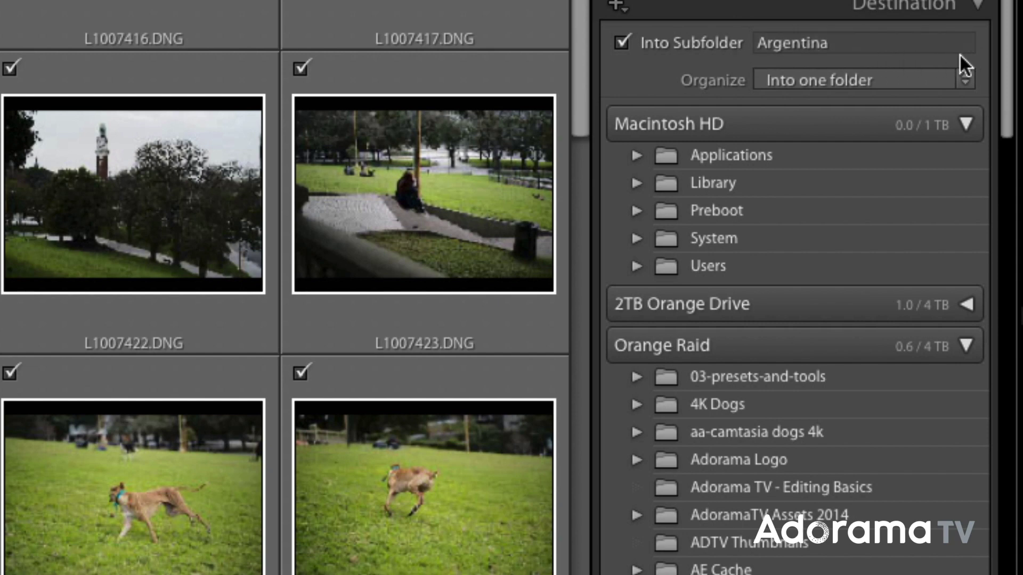
pyautogui.scroll(5, 1002, 128)
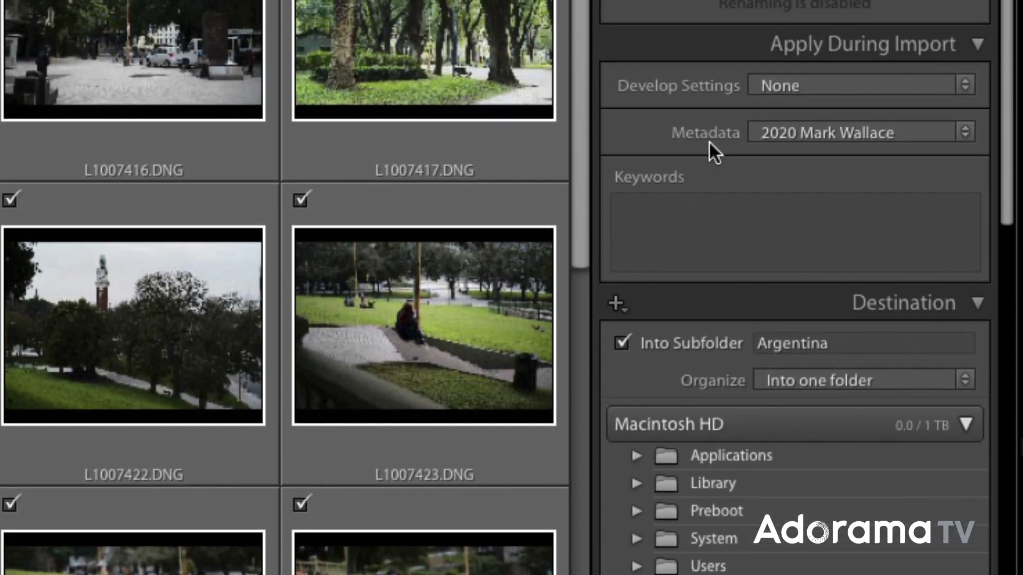
pyautogui.click(820, 133)
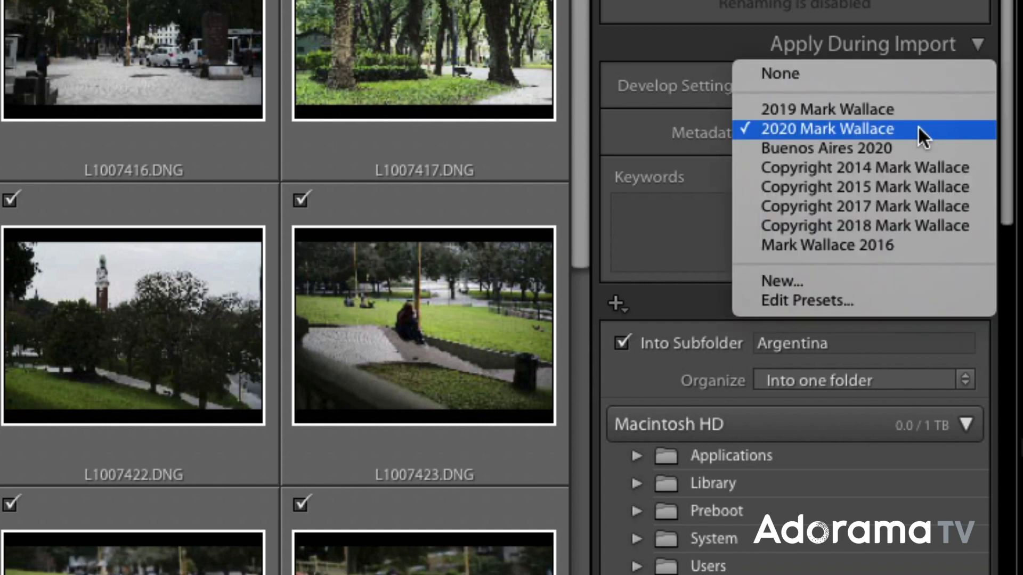
pyautogui.click(896, 148)
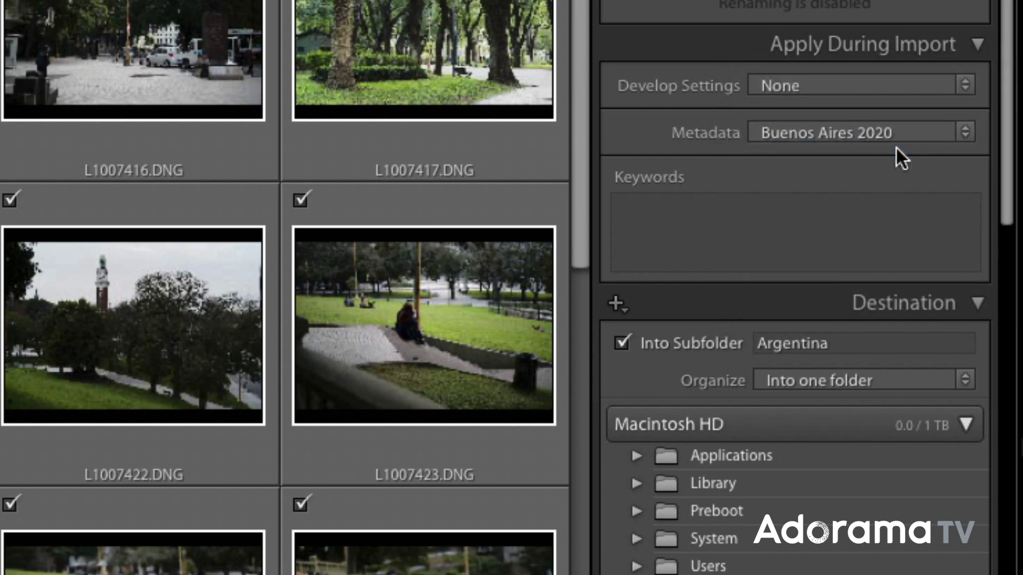
# Step: Enter the keywords Tutorial and coffee for the photos in this import
pyautogui.click(708, 231)
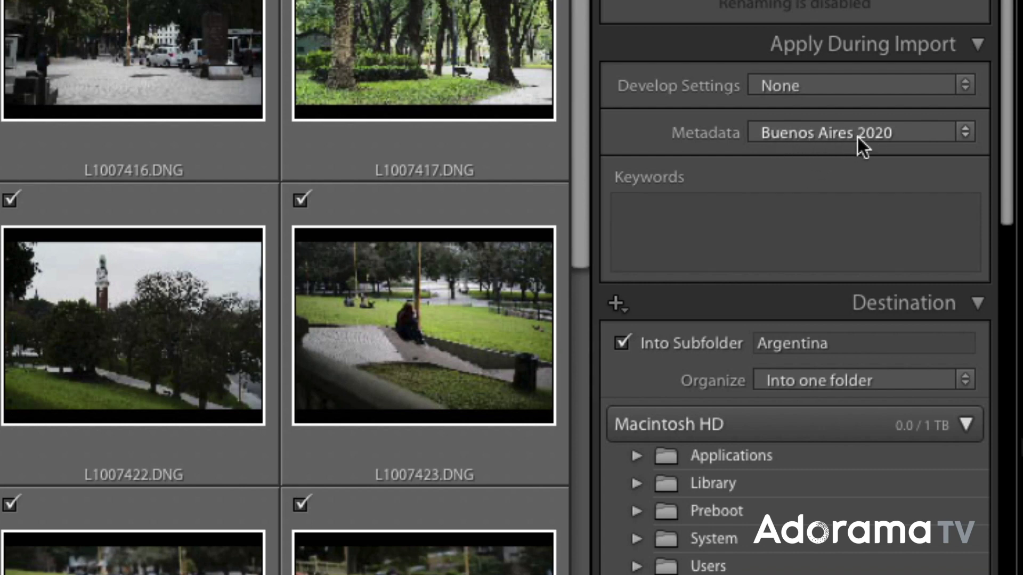
pyautogui.click(677, 216)
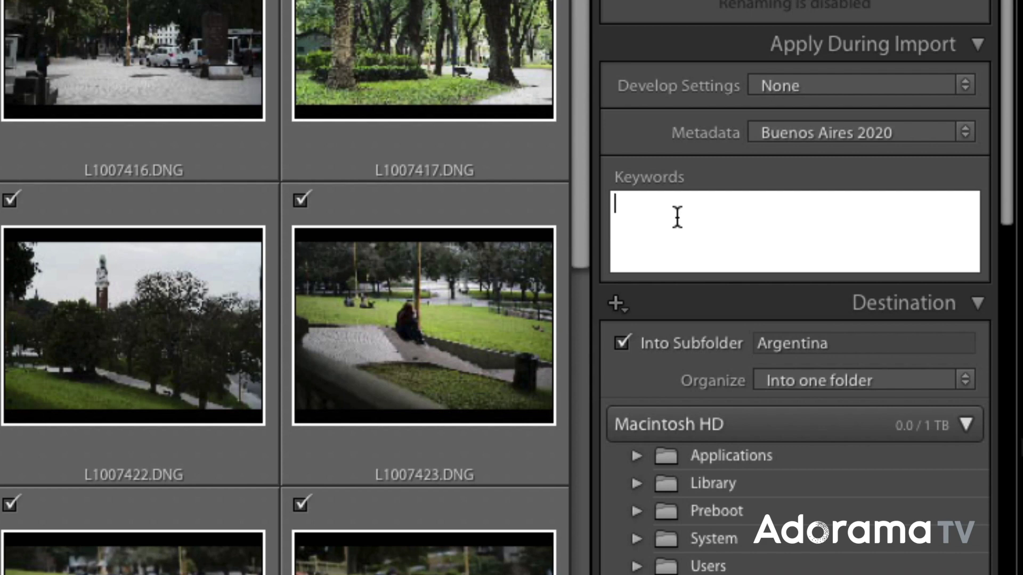
pyautogui.write('Tututo')
pyautogui.press('BackSpace')
pyautogui.press('BackSpace')
pyautogui.press('BackSpace')
pyautogui.write('p')
pyautogui.press('BackSpace')
pyautogui.write('o')
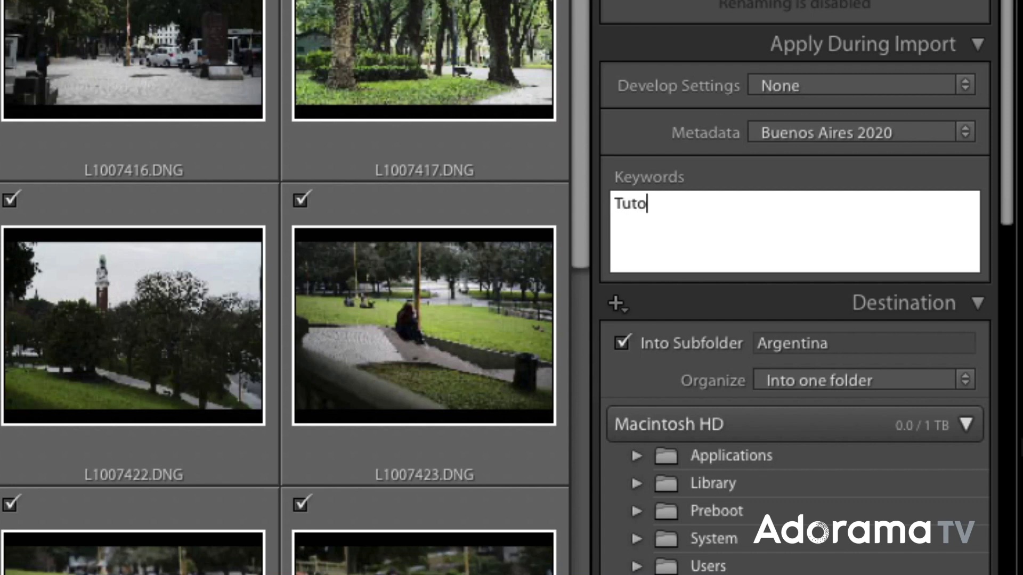
pyautogui.write('rial, coffee')
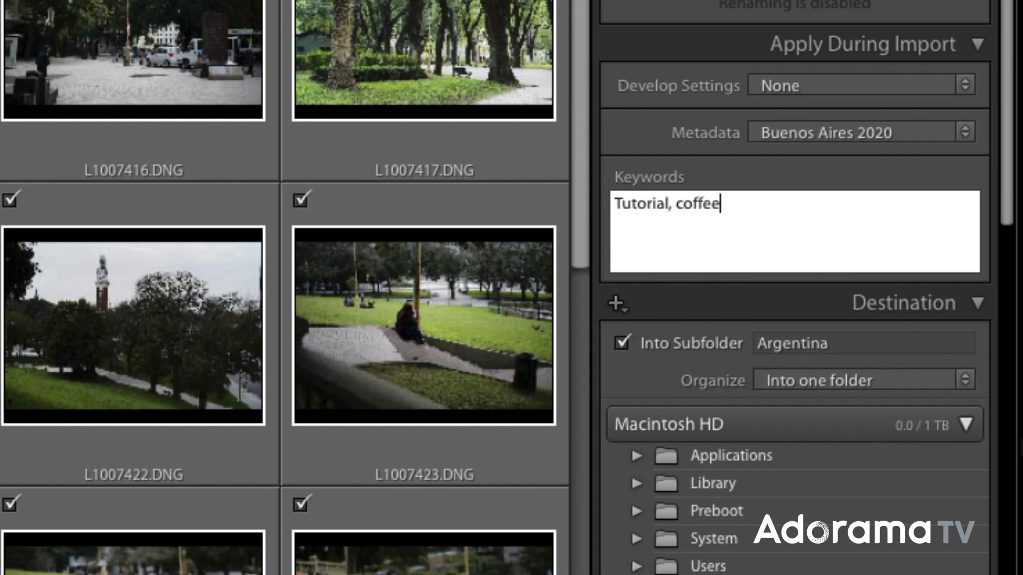
pyautogui.press('Return')
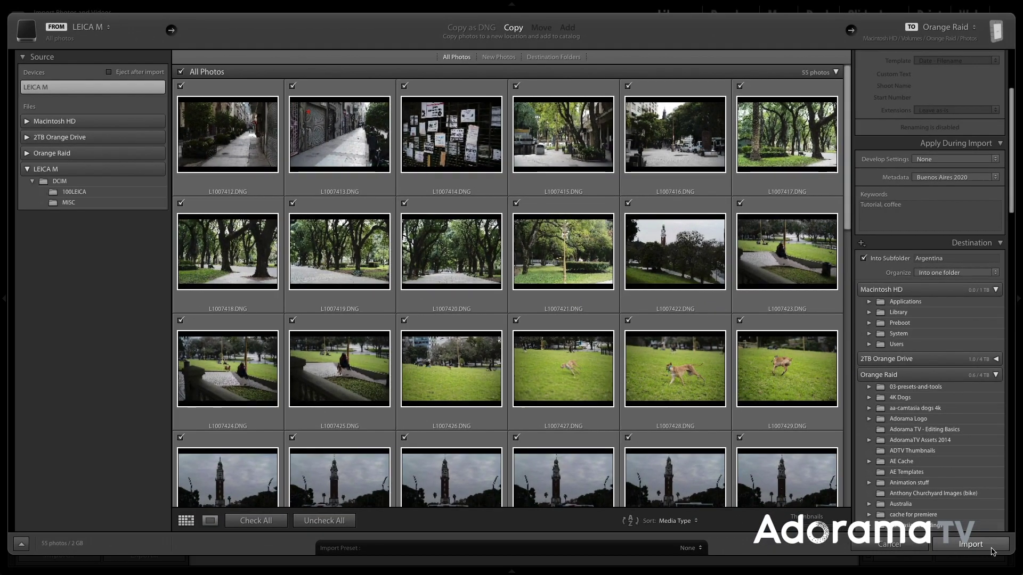
# Step: Save the current import settings as a new import preset named Buenos Aires 2020
pyautogui.click(700, 551)
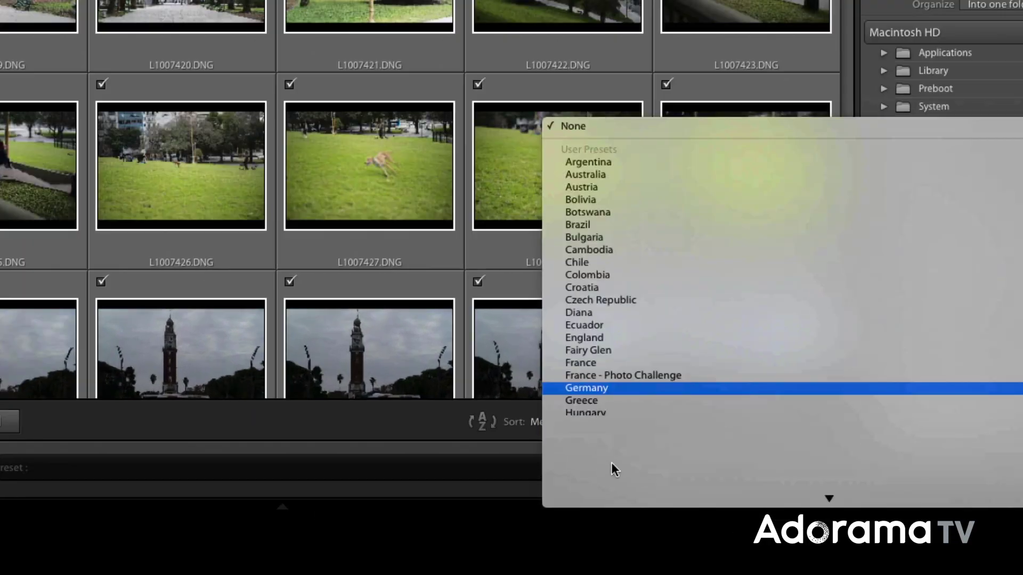
pyautogui.scroll(-10, 705, 495)
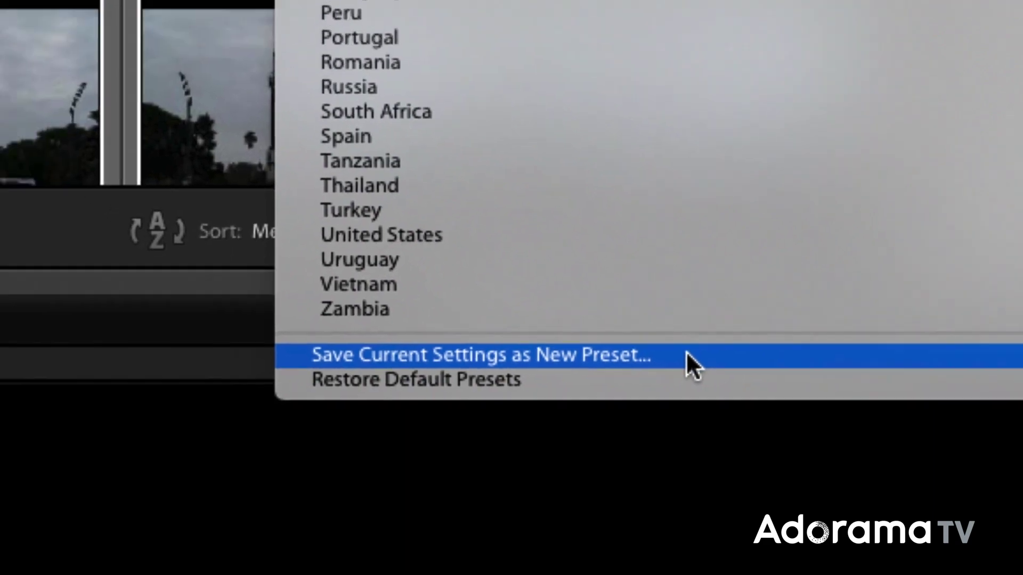
pyautogui.click(646, 285)
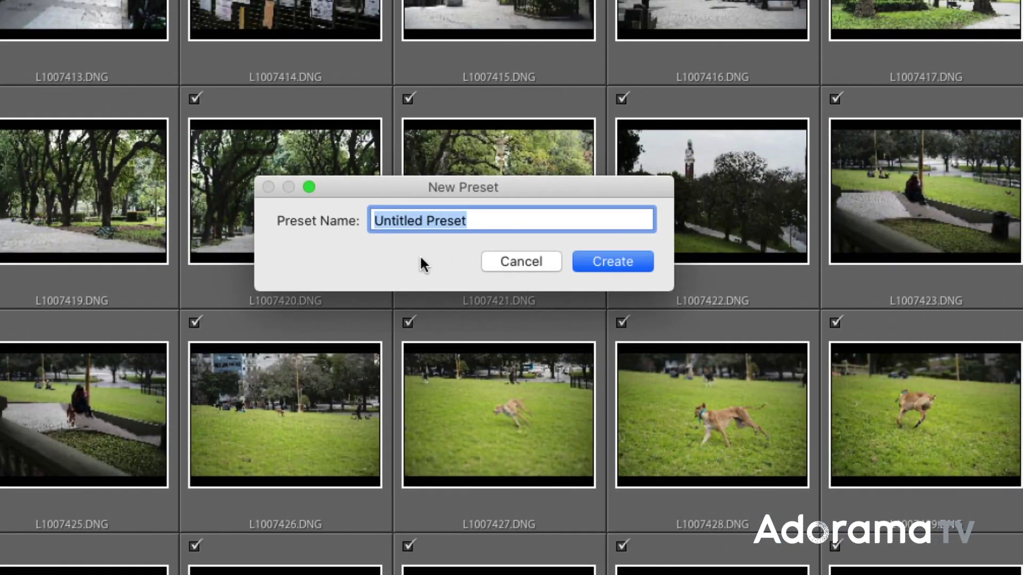
pyautogui.write('Buens')
pyautogui.press('BackSpace')
pyautogui.write('os Aires 20')
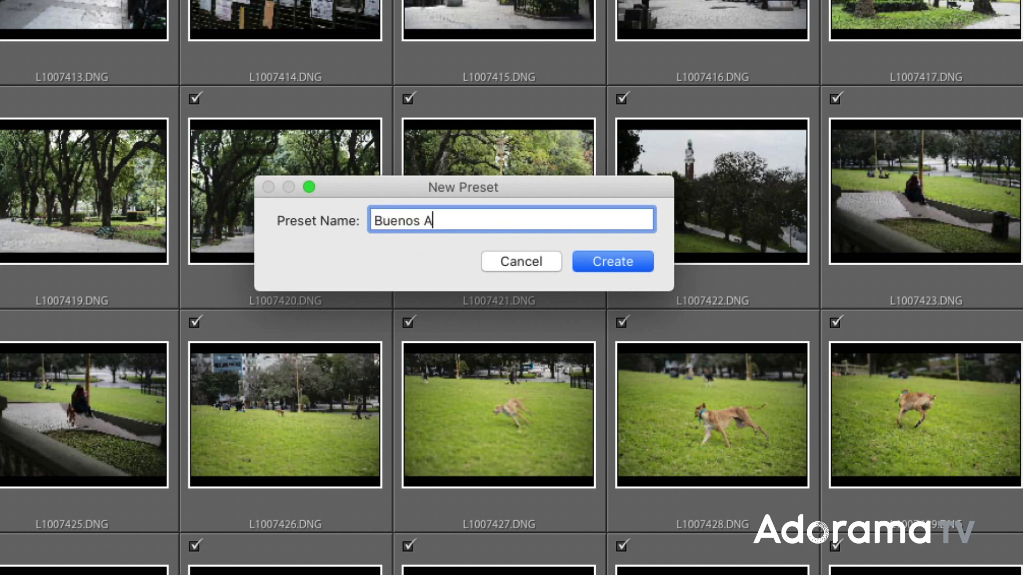
pyautogui.write('202')
pyautogui.press('BackSpace')
pyautogui.click(608, 261)
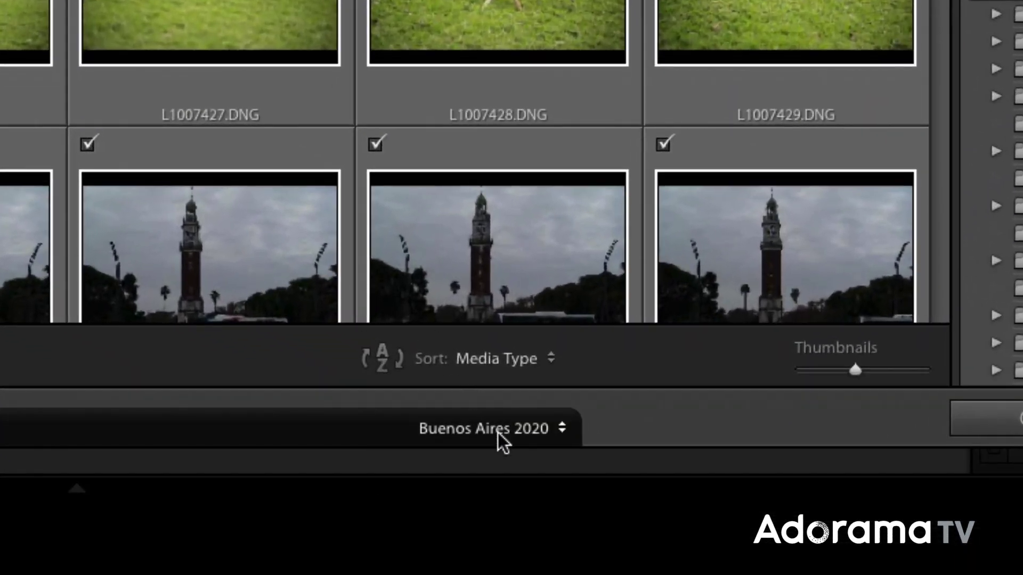
# Step: Choose the Buenos Aires 2020 import preset and import the checked photos from the LEICA M card
pyautogui.click(504, 442)
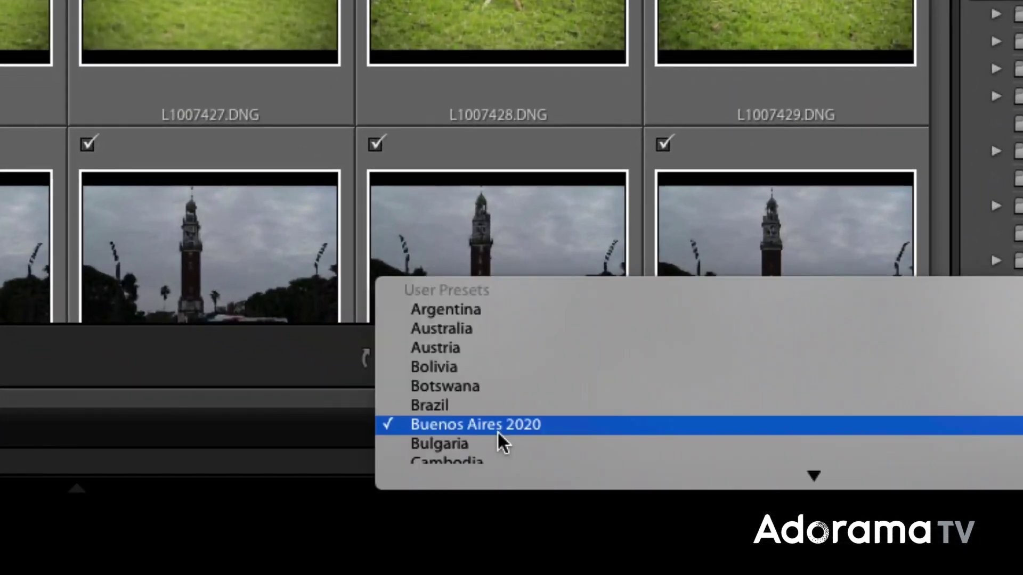
pyautogui.click(504, 421)
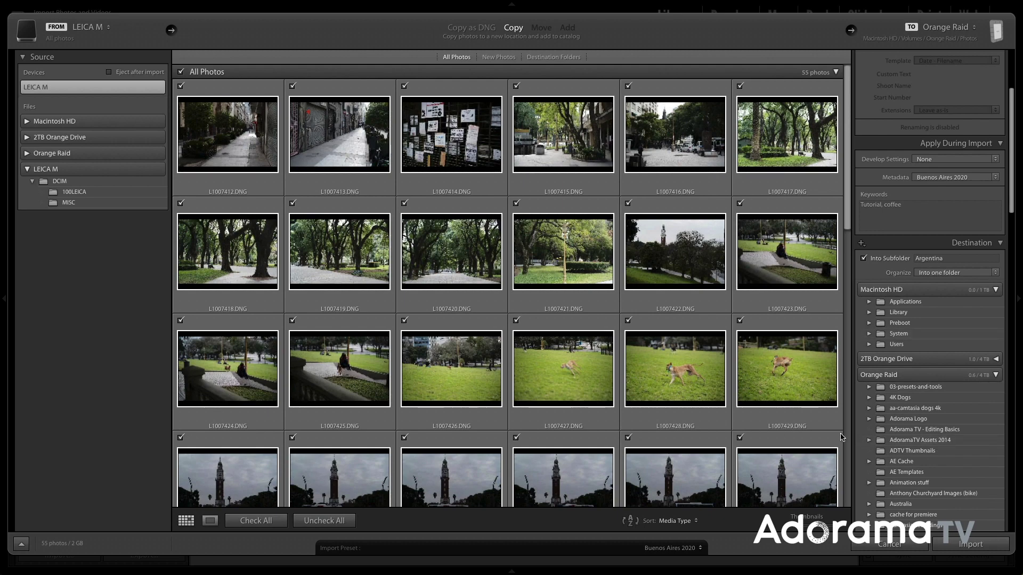
pyautogui.click(978, 543)
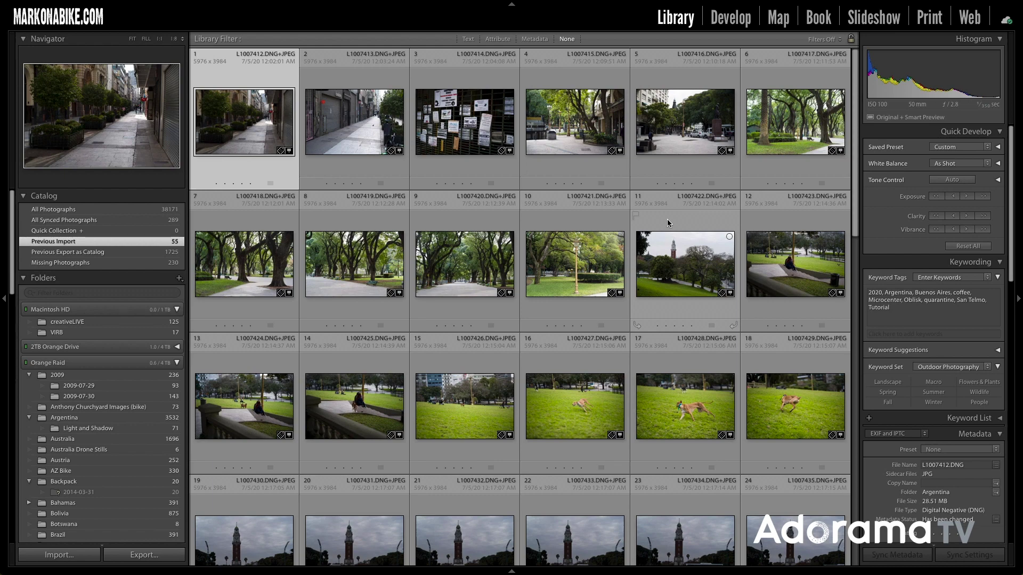
# Step: Open an imported street photo in the enlarged single-photo view and apply the Leica M10 Basic develop preset from the personal presets group
pyautogui.doubleClick(278, 96)
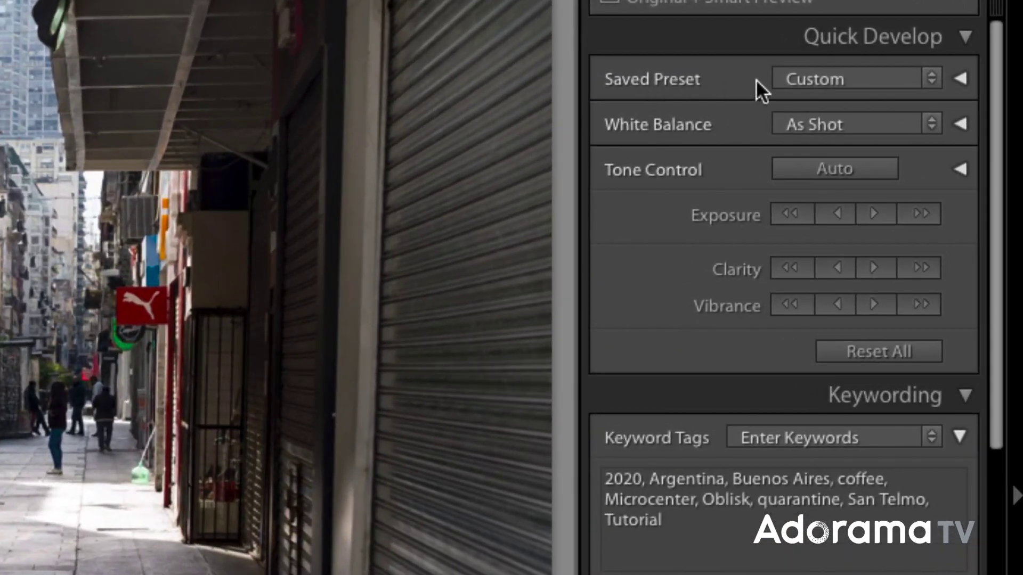
pyautogui.click(858, 82)
pyautogui.moveTo(890, 373)
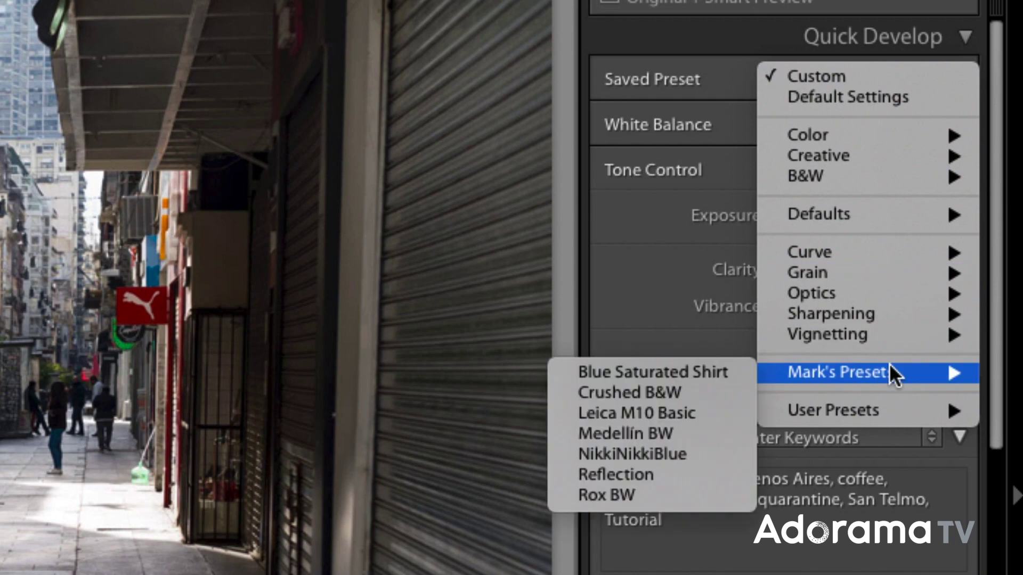
pyautogui.click(700, 417)
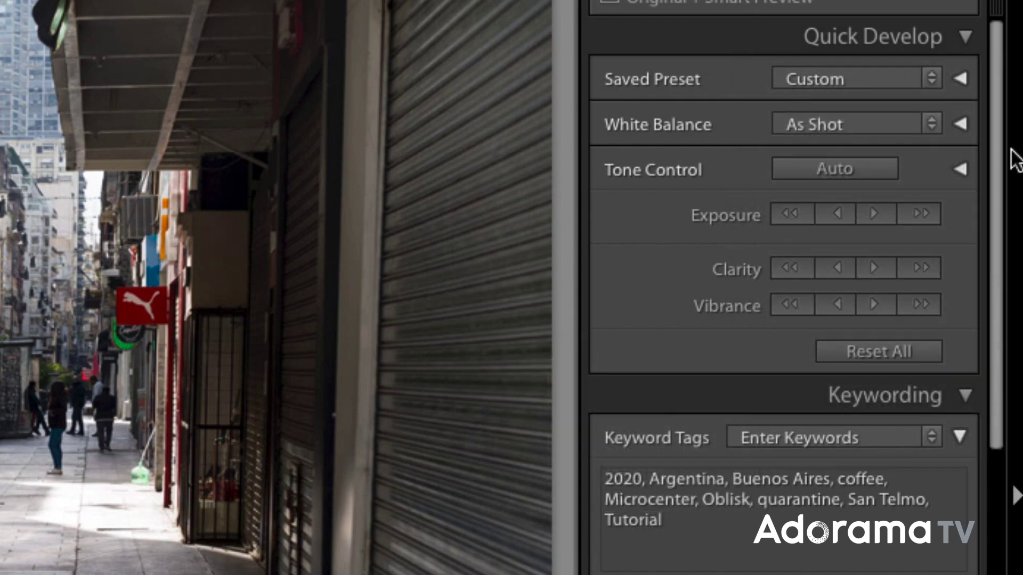
# Step: Review the imported street photo's keyword tags and its contact metadata fields
pyautogui.moveTo(990, 146); pyautogui.dragTo(988, 274)
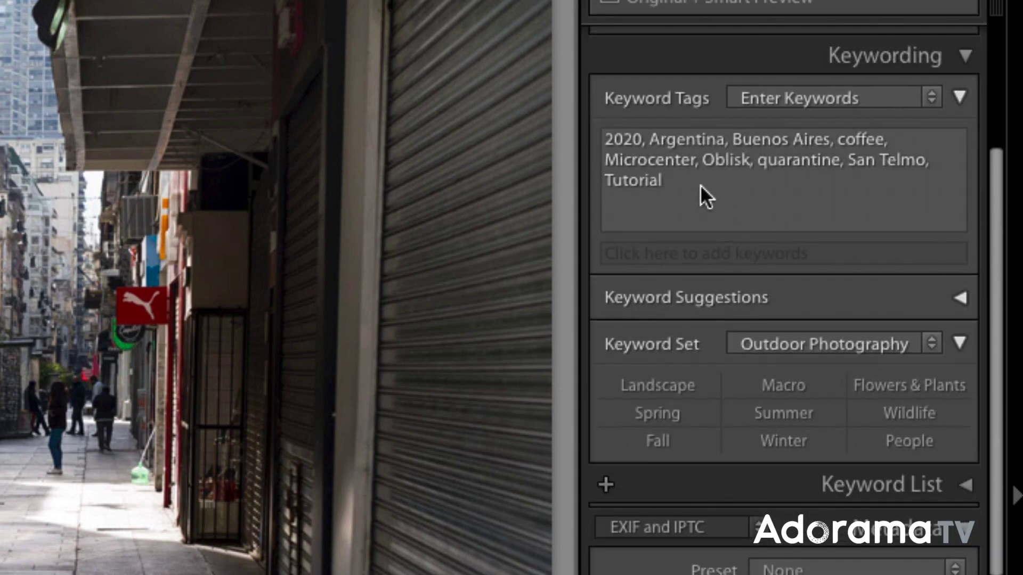
pyautogui.moveTo(615, 145)
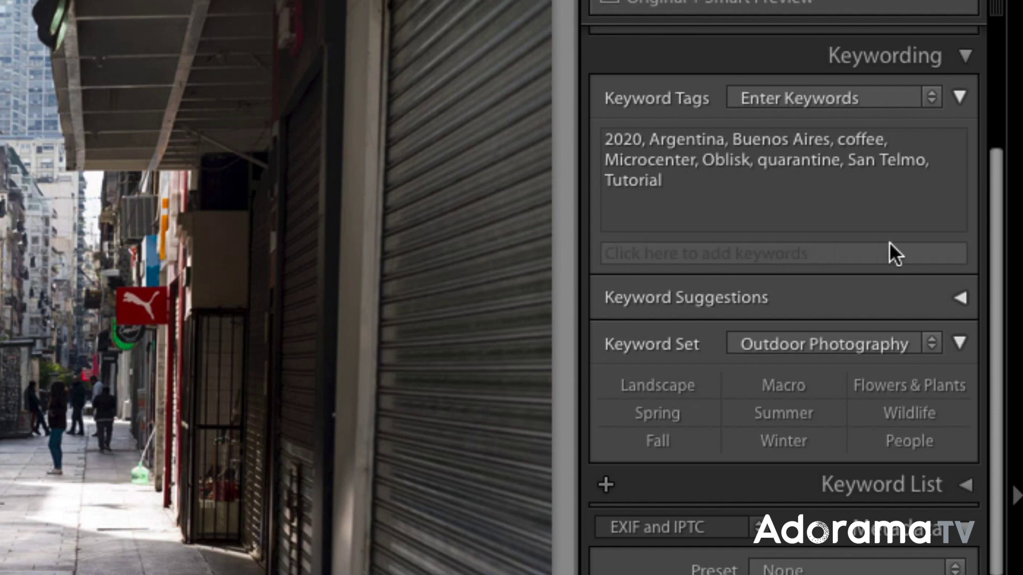
pyautogui.moveTo(996, 201); pyautogui.dragTo(992, 562)
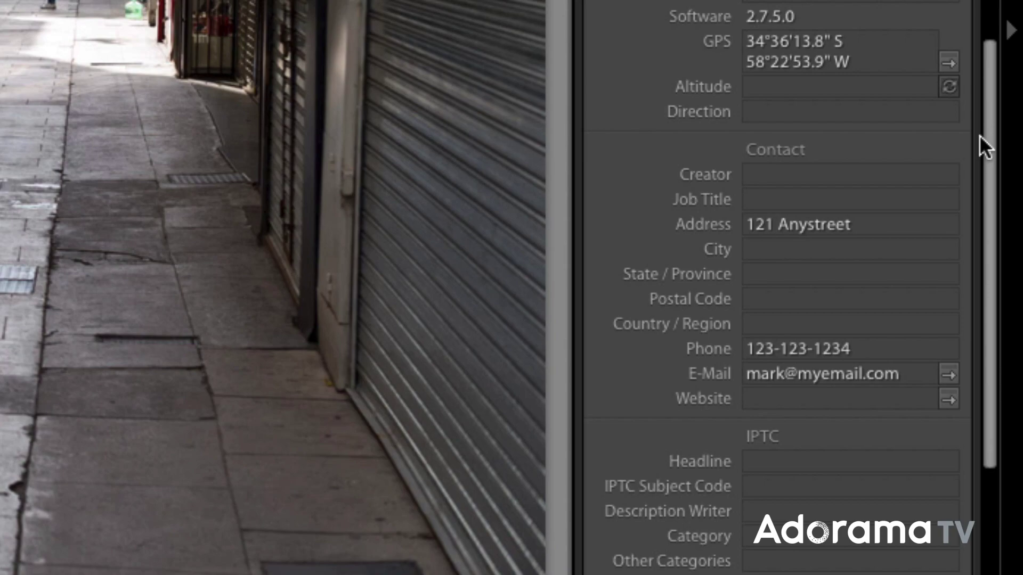
pyautogui.scroll(15, 986, 122)
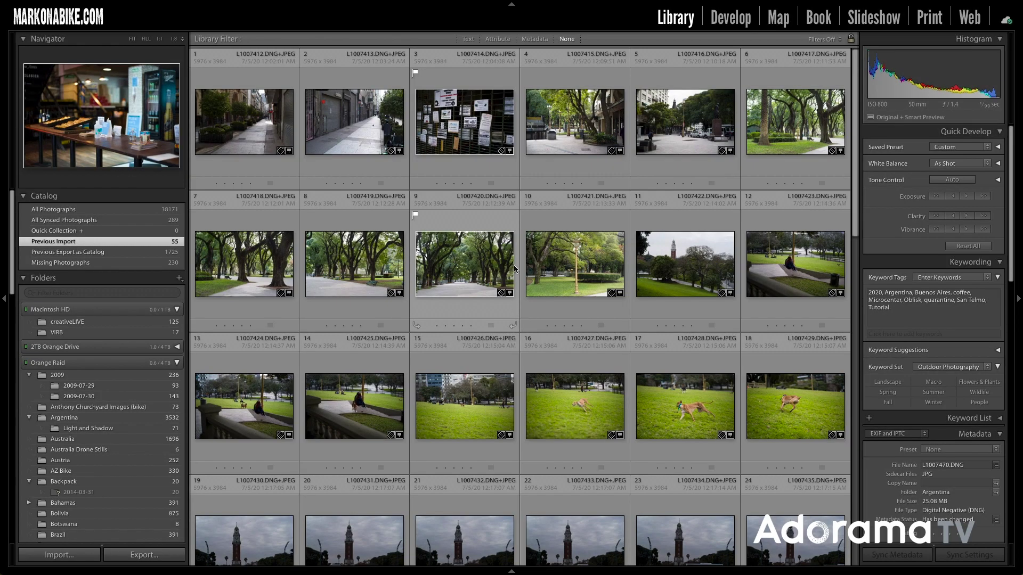
# Step: Filter the previous import to flagged photos and apply the Reflection develop preset to both wine-bottle photos
pyautogui.click(498, 39)
pyautogui.click(516, 53)
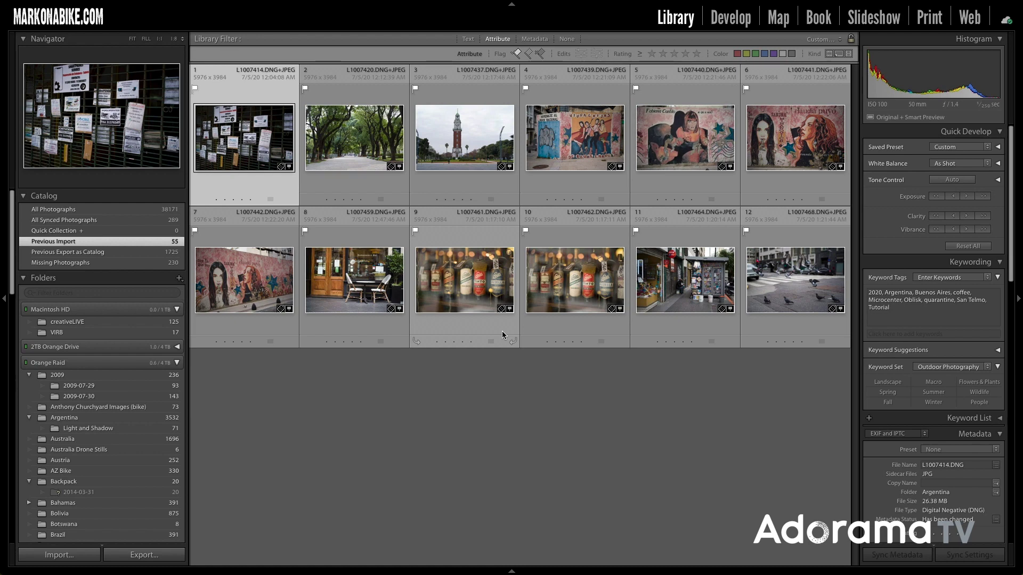
pyautogui.doubleClick(463, 295)
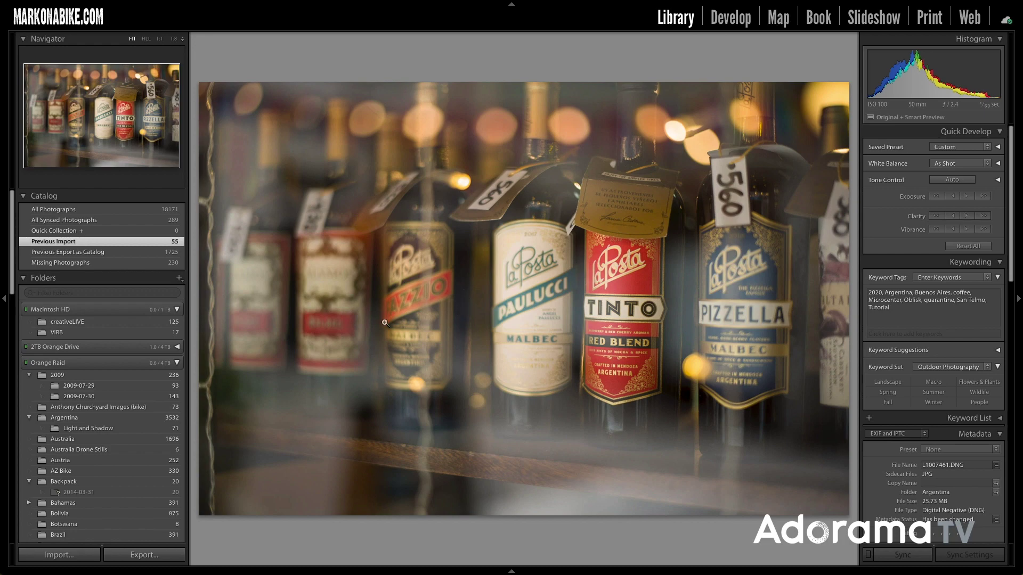
pyautogui.click(729, 19)
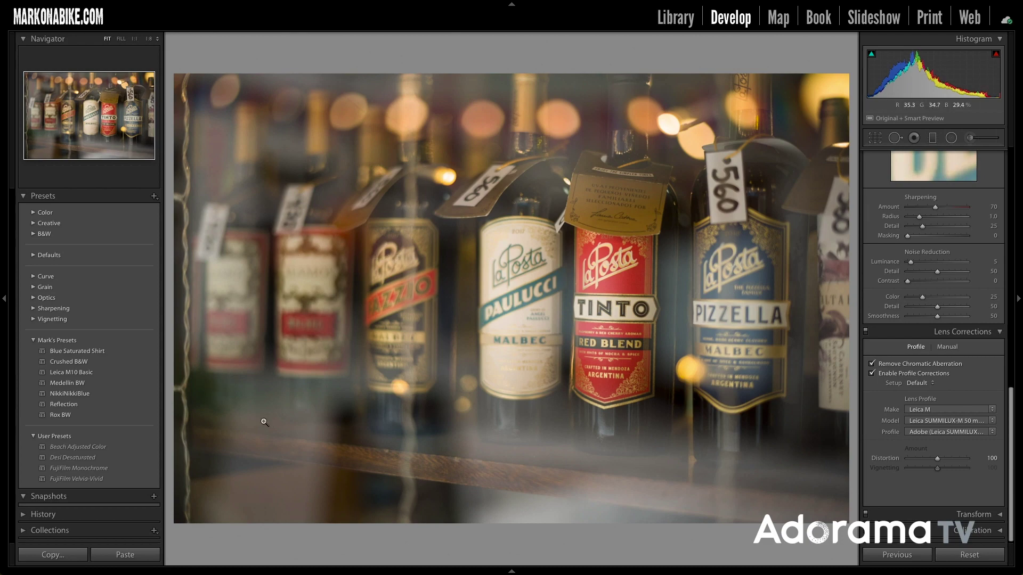
pyautogui.click(65, 406)
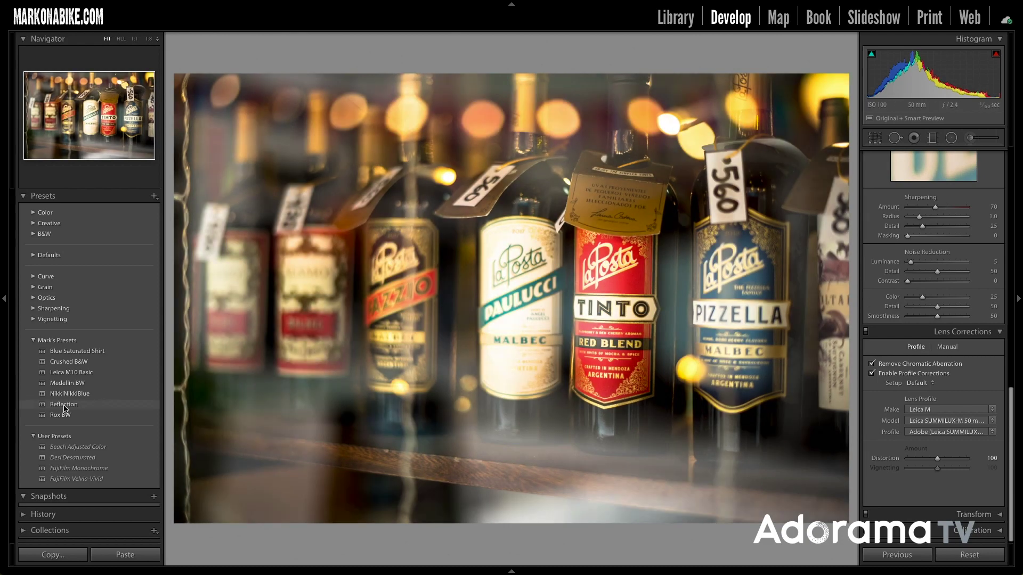
pyautogui.click(65, 407)
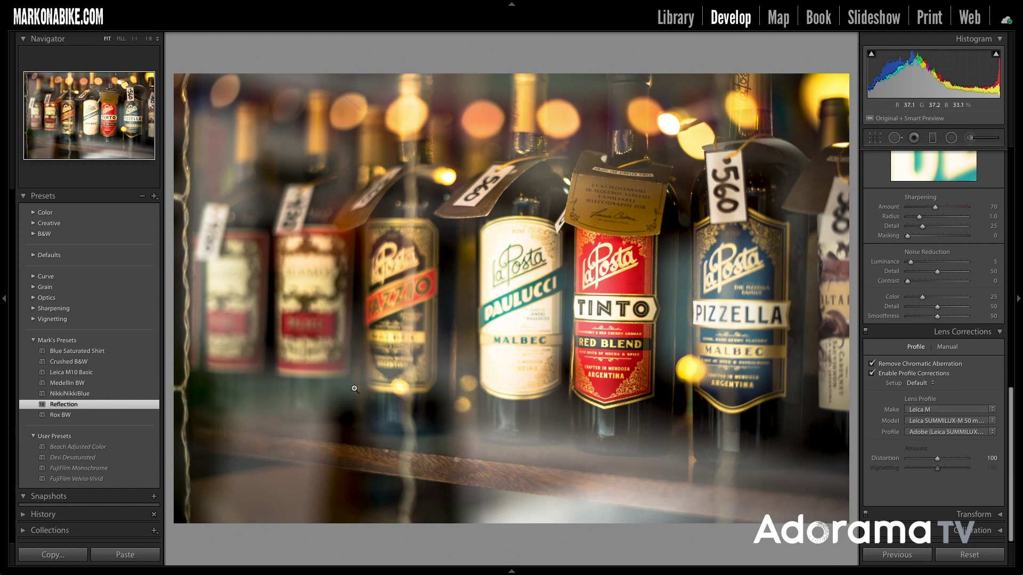
pyautogui.hotkey('ctrl', 'z')
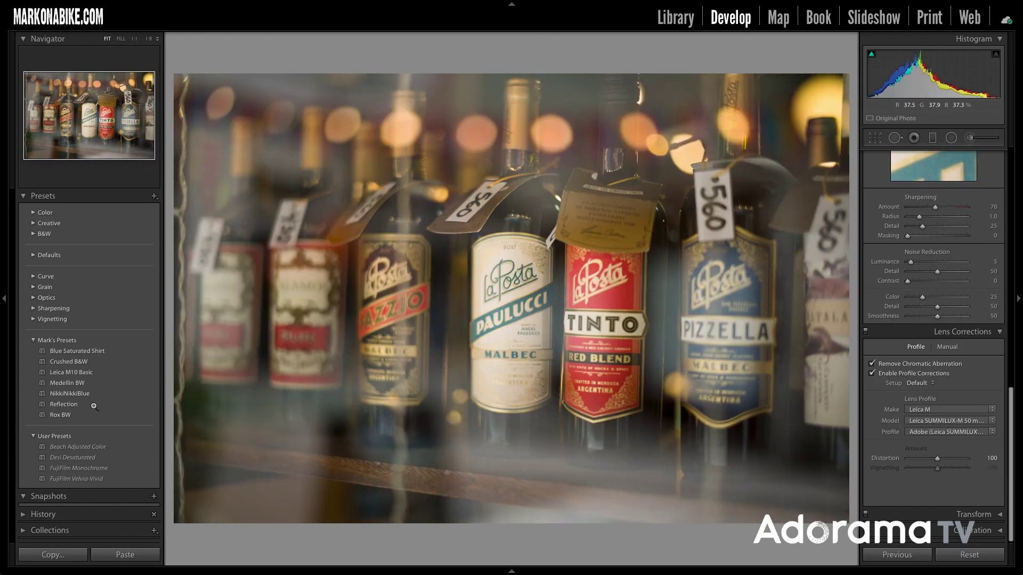
pyautogui.click(76, 407)
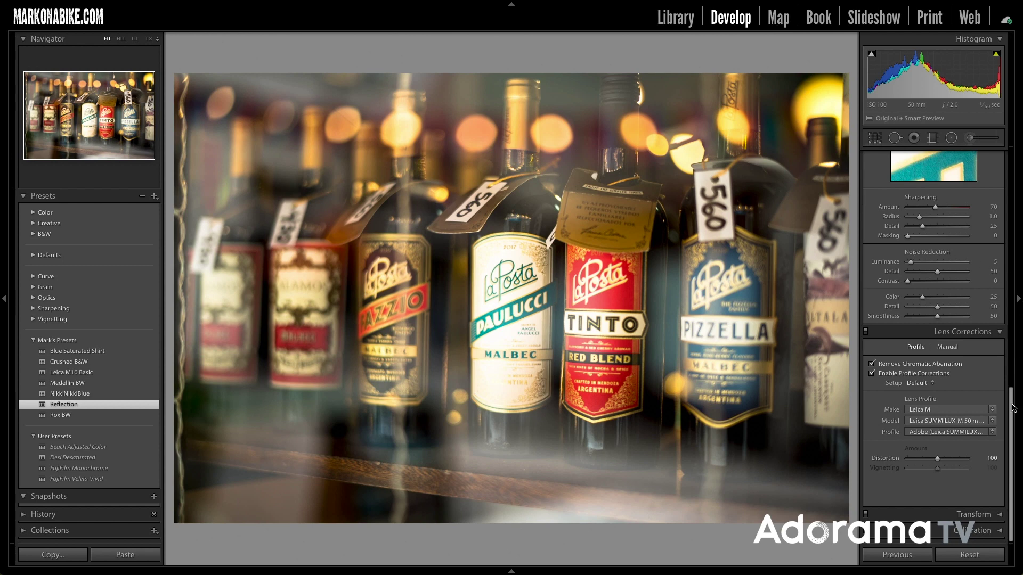
# Step: Set the post-crop vignetting amount to −27 on the second bottle photo and raise its contrast
pyautogui.scroll(3, 1012, 408)
pyautogui.scroll(5, 1006, 358)
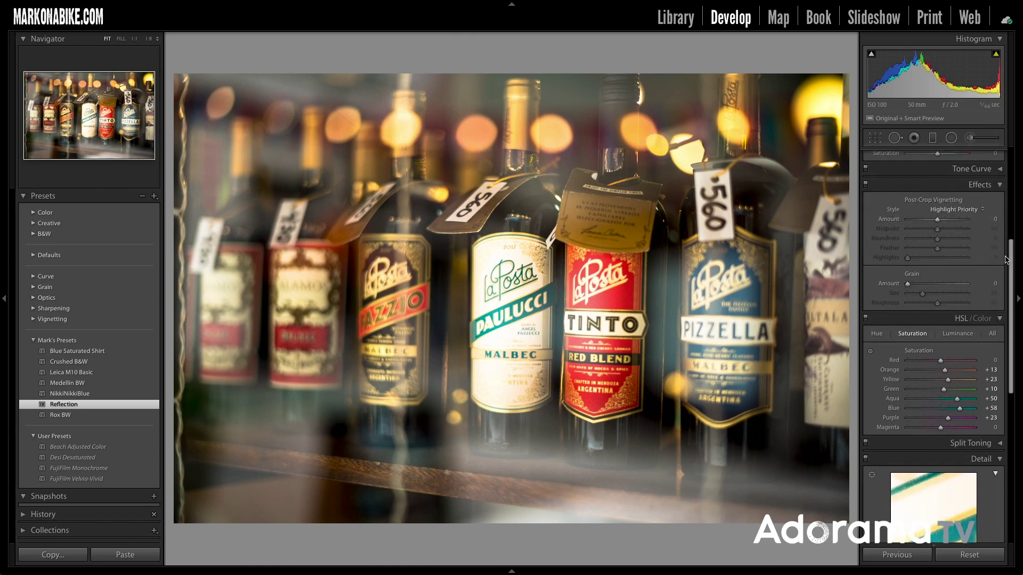
pyautogui.moveTo(937, 219); pyautogui.dragTo(929, 223)
pyautogui.scroll(3, 1007, 195)
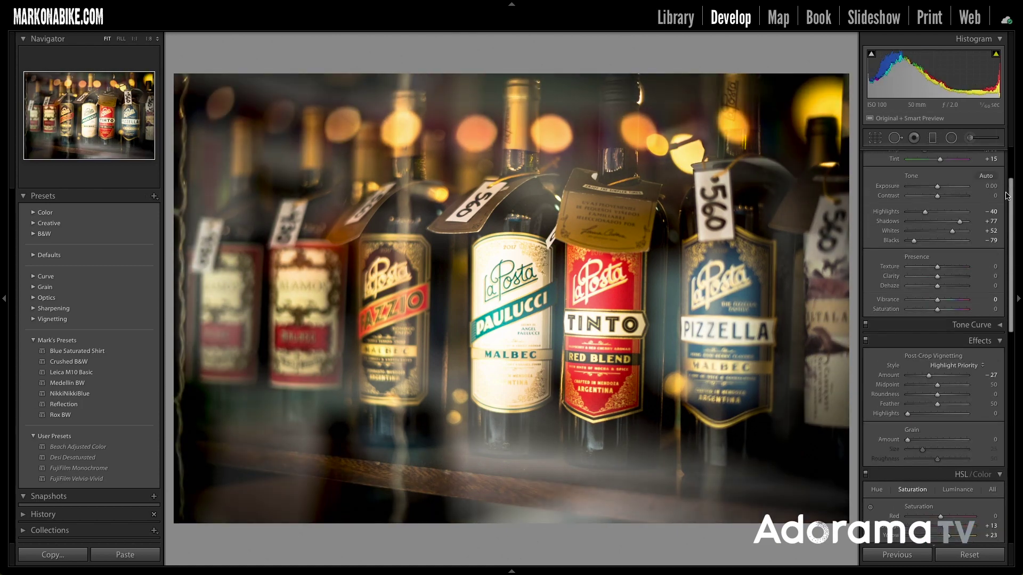
pyautogui.scroll(3, 1007, 195)
pyautogui.moveTo(940, 274); pyautogui.dragTo(953, 274)
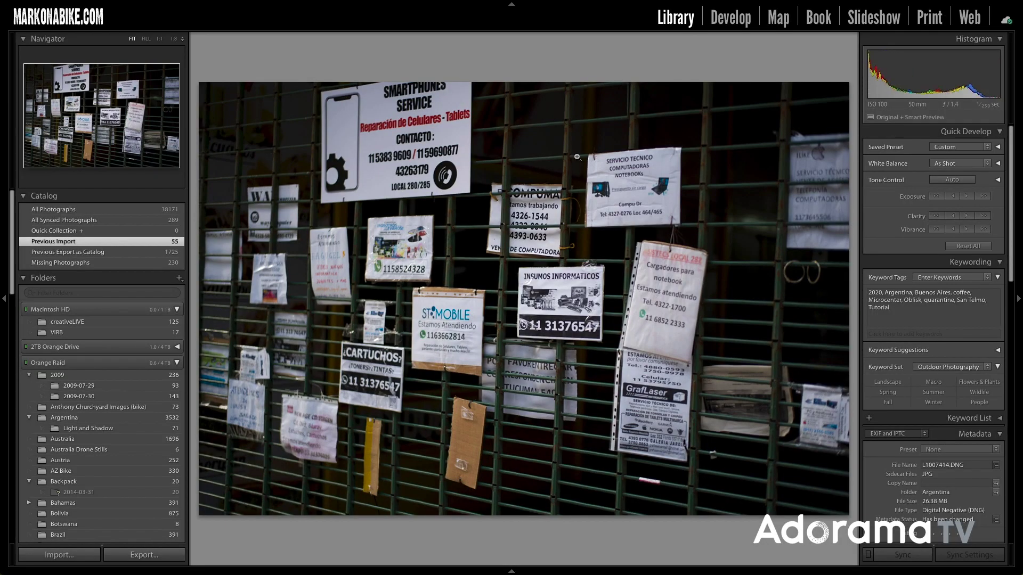
# Step: Apply the Medellin BW develop preset to the photo of paper notices on the metal grille, and return to the grid
pyautogui.click(738, 21)
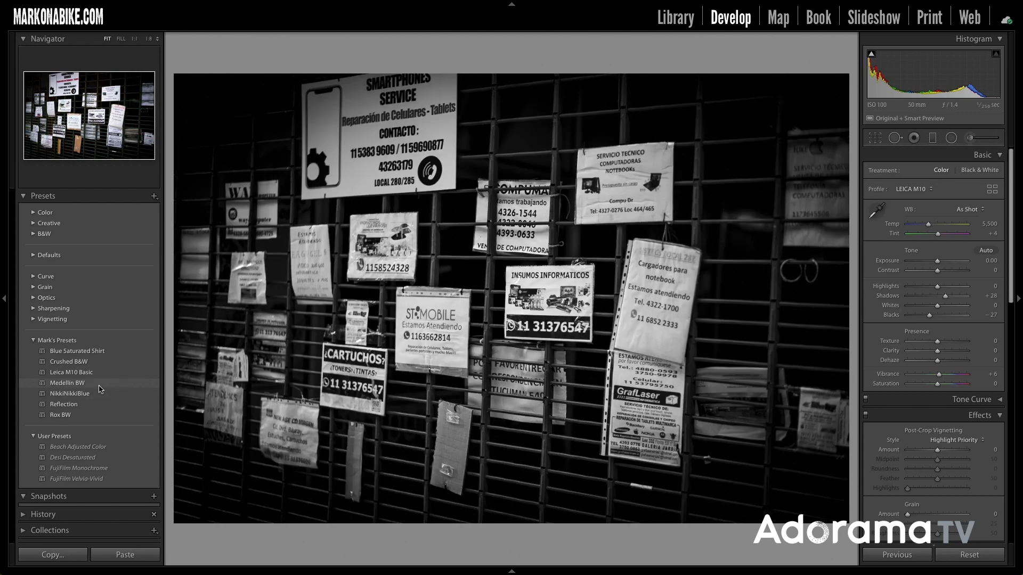
pyautogui.click(99, 384)
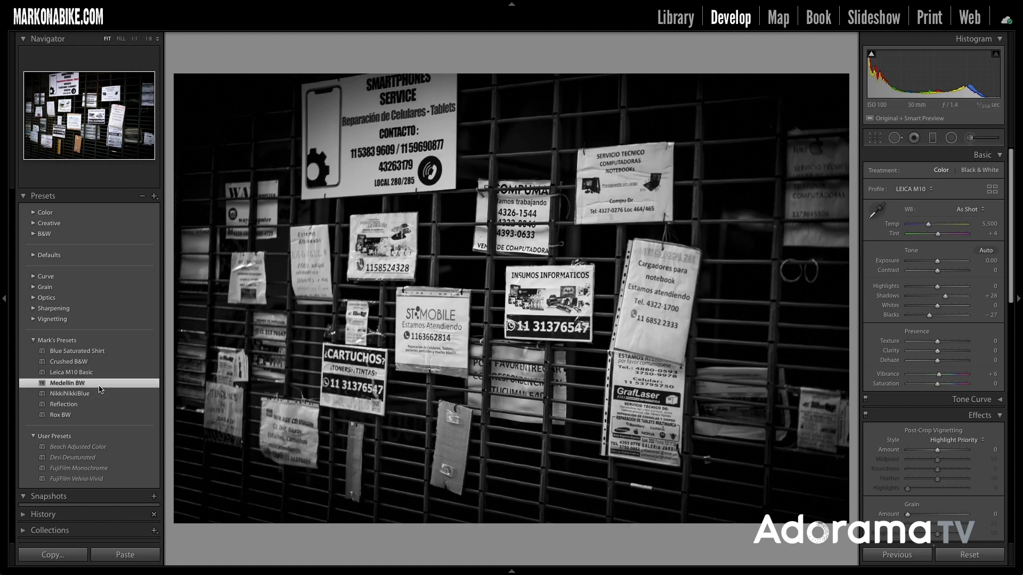
pyautogui.press('g')
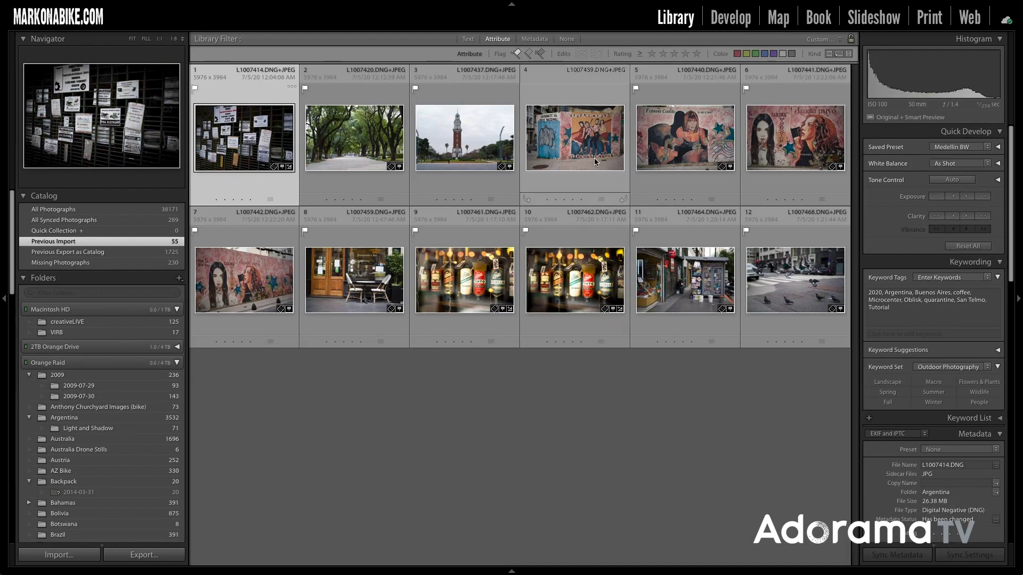
# Step: Open the Homenaje al Rock Nacional mural photo for developing and apply the High Contrast & Detail preset from the Color group
pyautogui.doubleClick(576, 143)
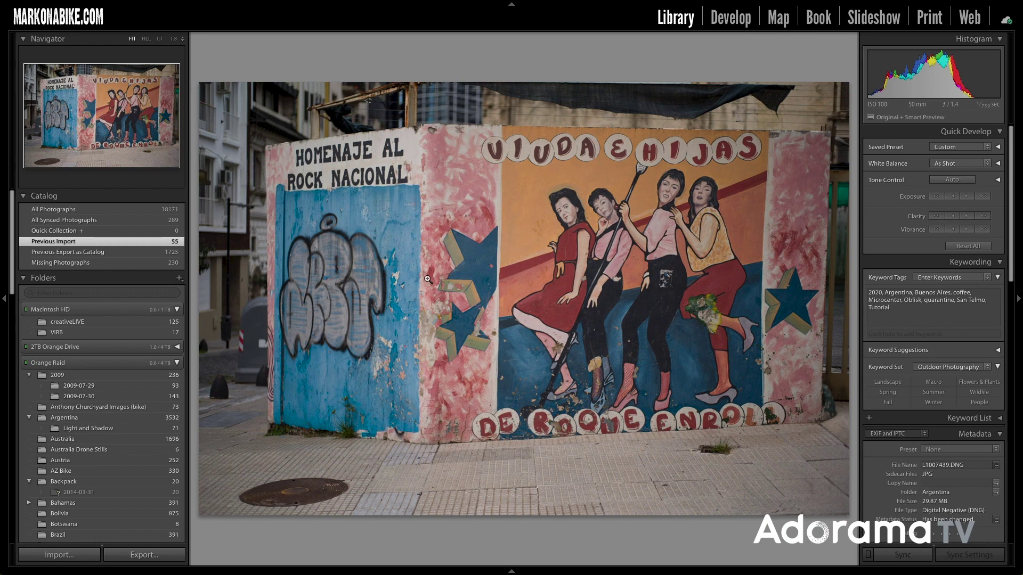
pyautogui.click(730, 18)
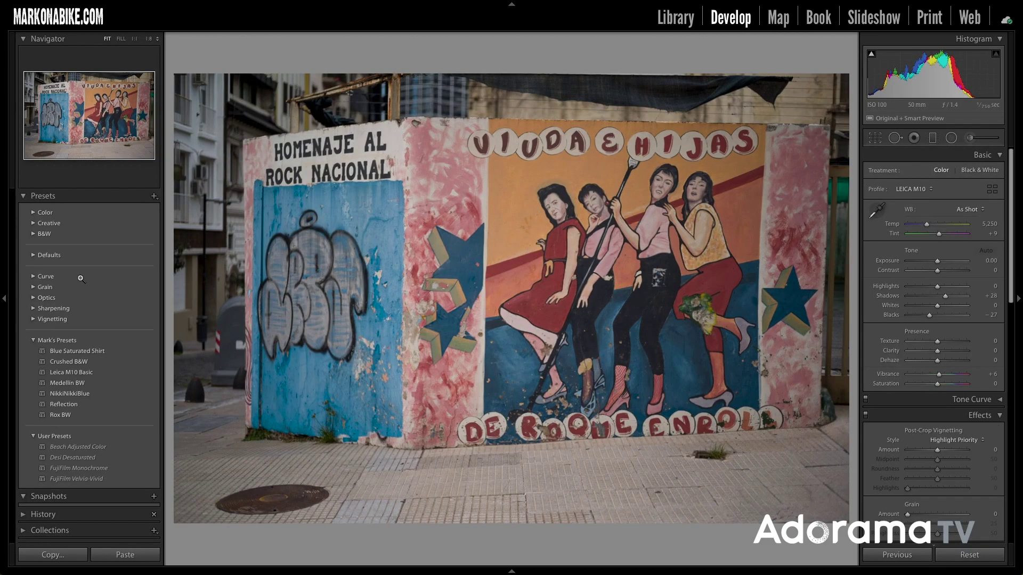
pyautogui.click(33, 213)
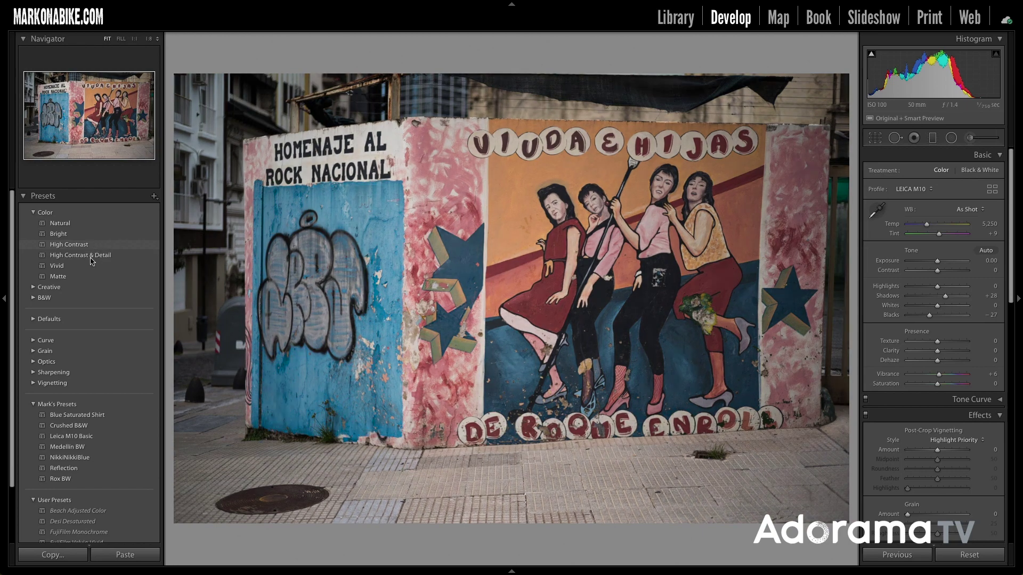
pyautogui.click(91, 258)
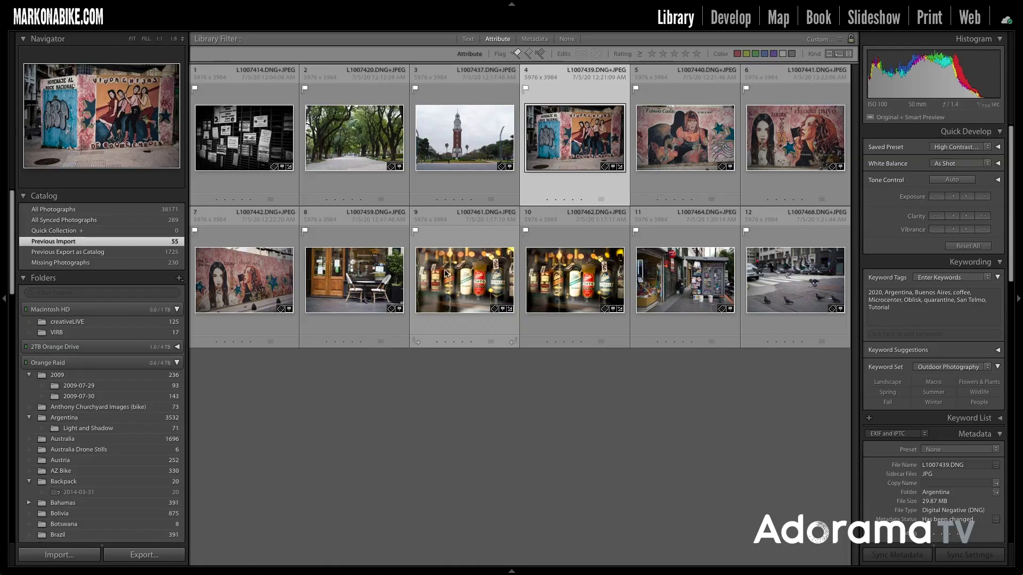
# Step: Select the first bottle photo, the notices photo and the edited mural photo, and compare them in Survey view
pyautogui.click(447, 274)
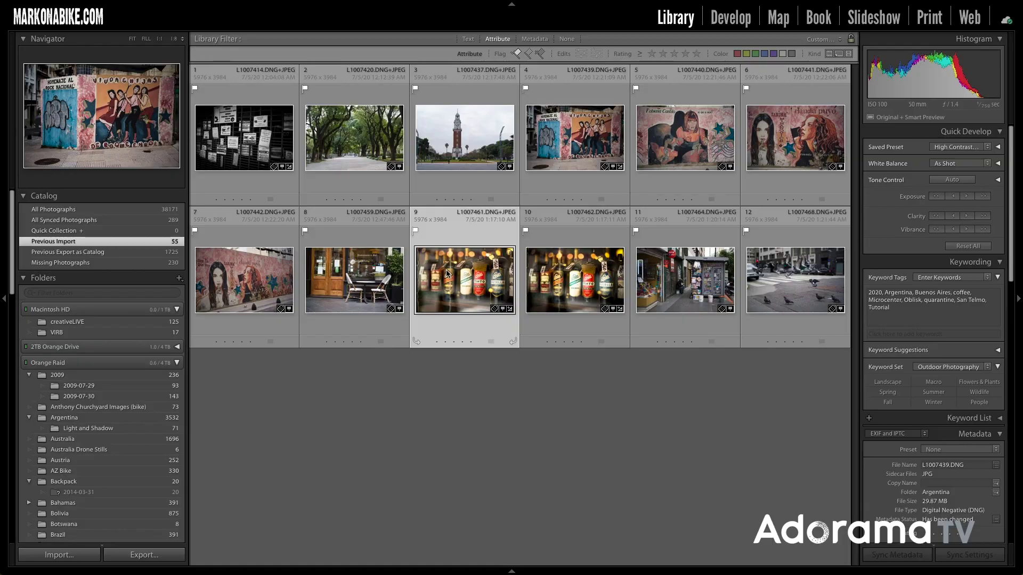
pyautogui.keyDown('super'); pyautogui.click(230, 147); pyautogui.keyUp('super')
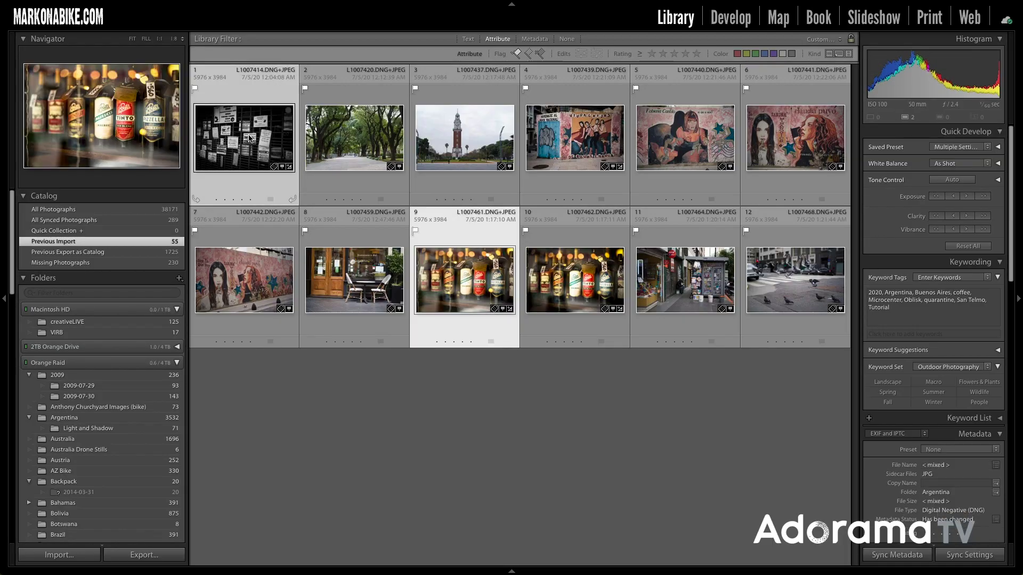
pyautogui.keyDown('super'); pyautogui.click(573, 140); pyautogui.keyUp('super')
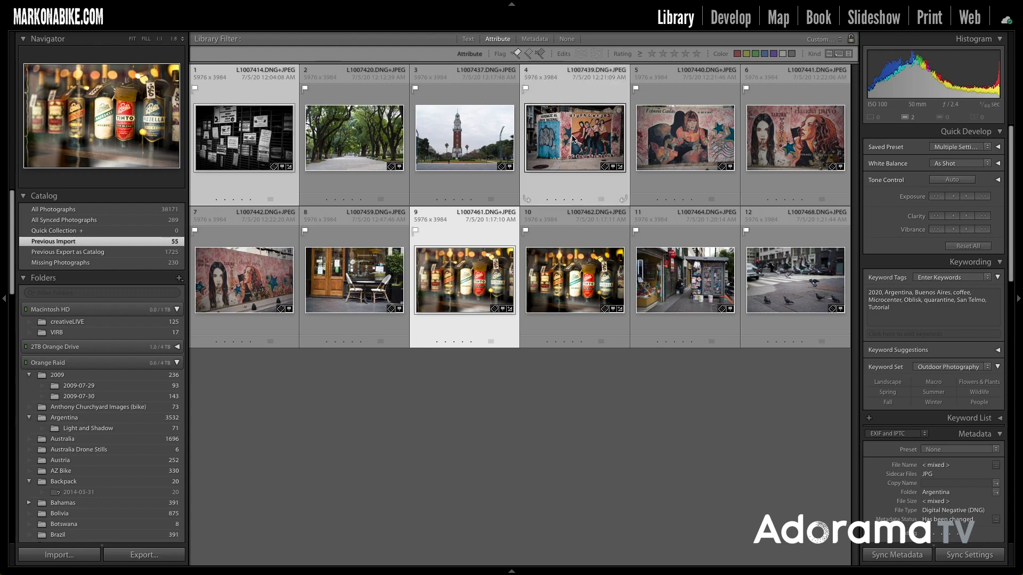
pyautogui.press('n')
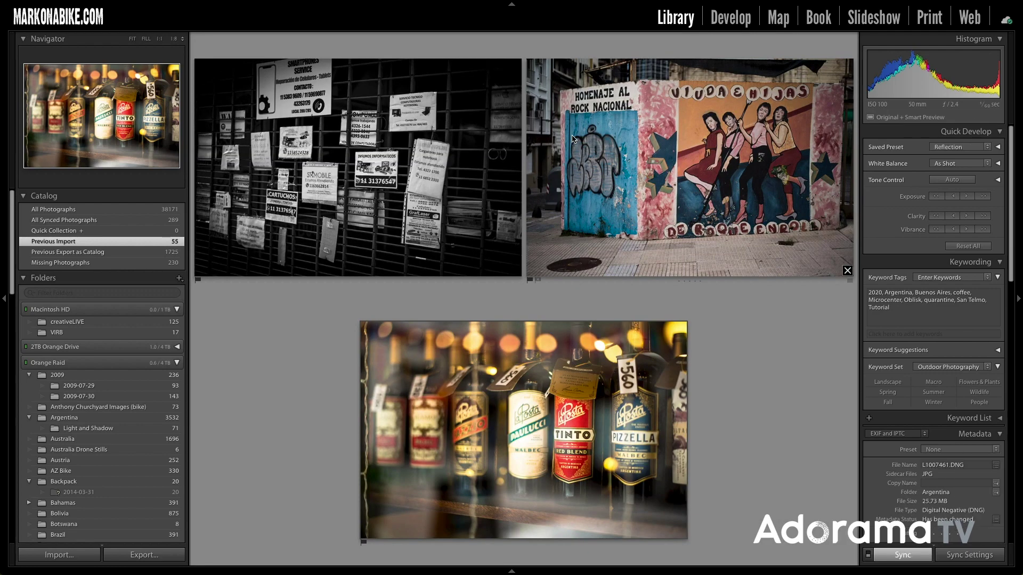
pyautogui.press('g')
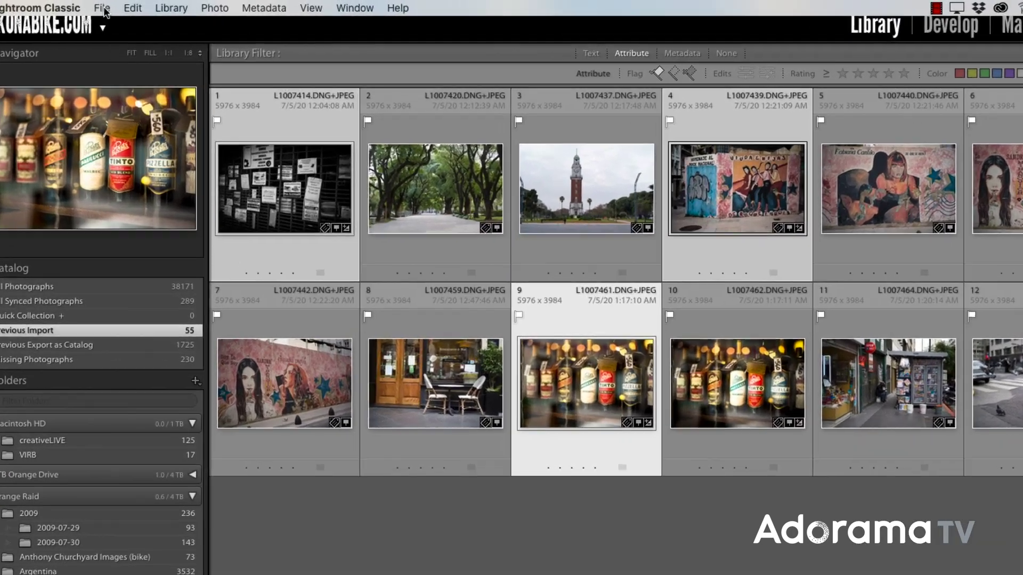
# Step: Batch export the three selected photos with the Full Res Buenos Aires and 1800px large photo presets
pyautogui.click(109, 6)
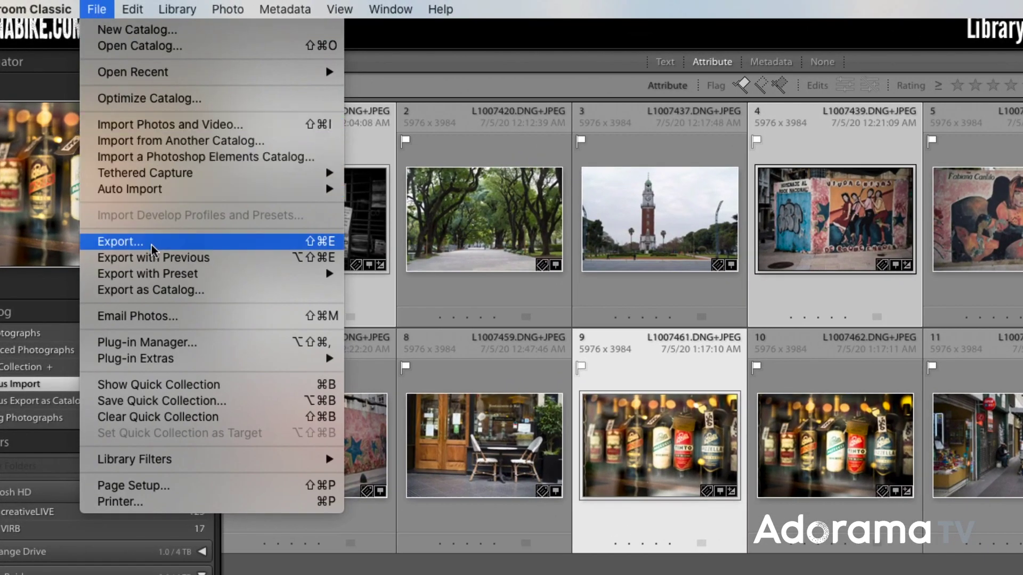
pyautogui.moveTo(154, 274)
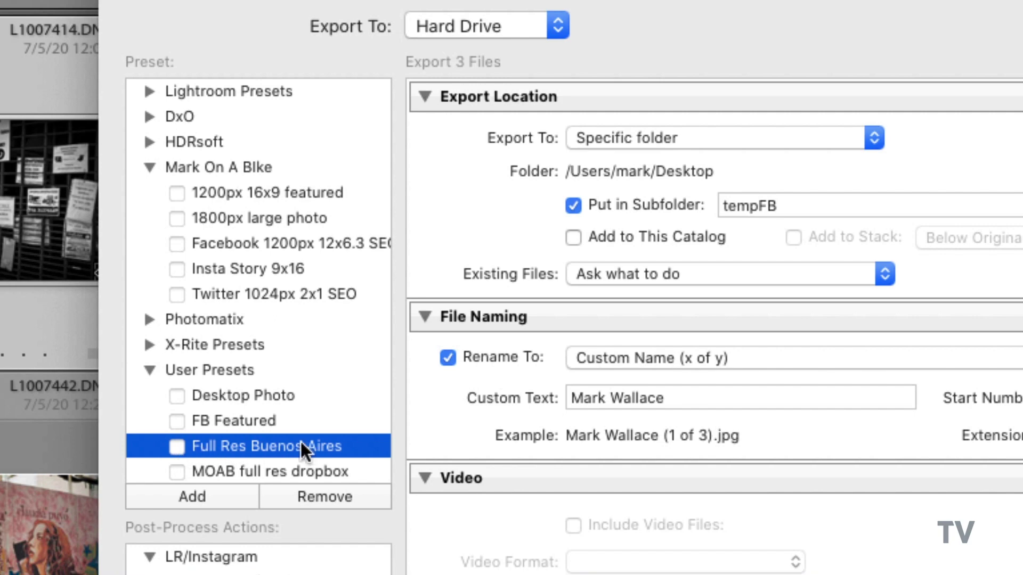
pyautogui.scroll(-1, 287, 441)
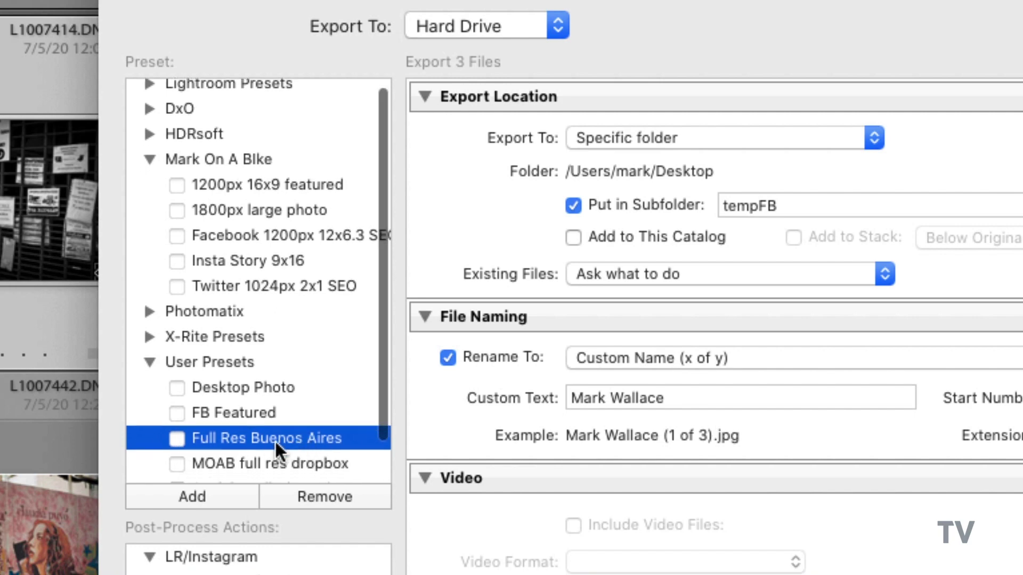
pyautogui.click(177, 437)
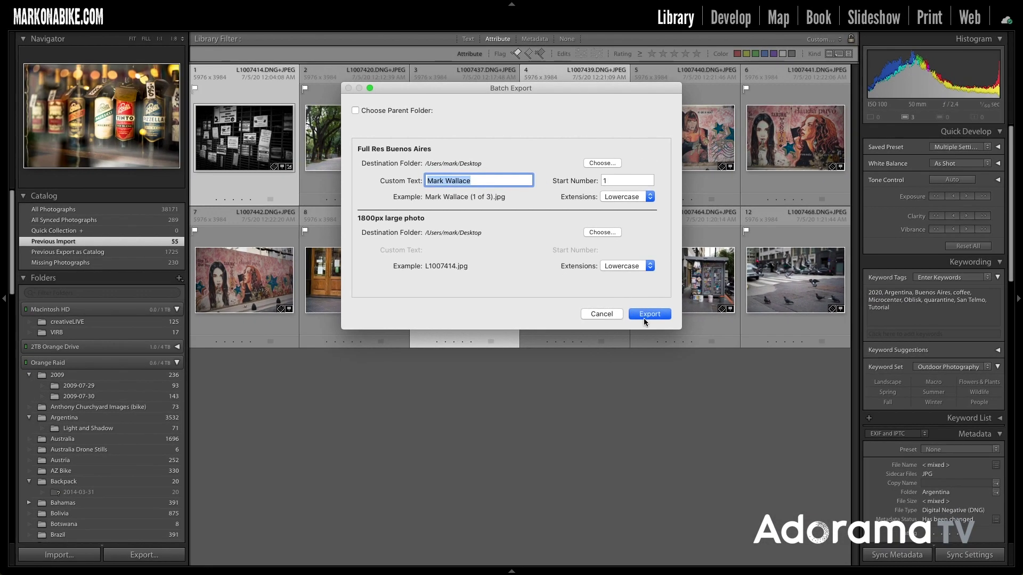
pyautogui.click(645, 314)
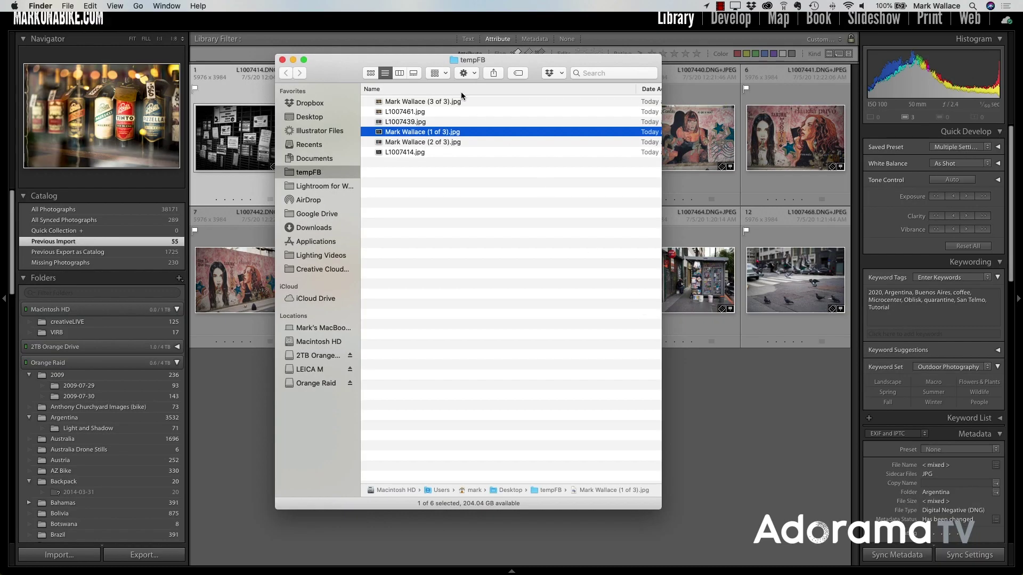
# Step: Sort the exported files in Finder's tempFB folder by name and preview the images from L1007414.jpg through L1007461.jpg
pyautogui.click(434, 89)
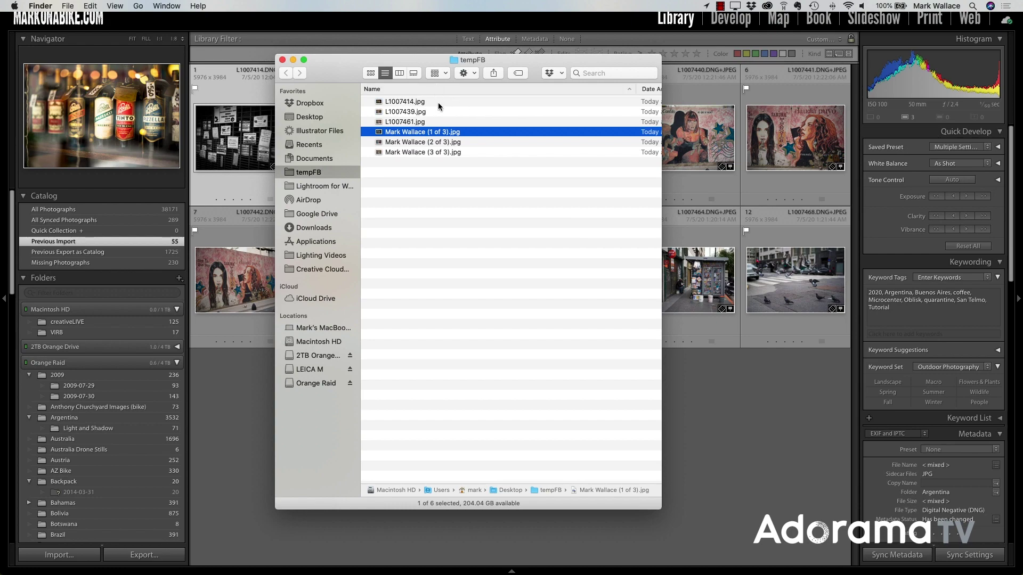
pyautogui.click(448, 102)
pyautogui.press('space')
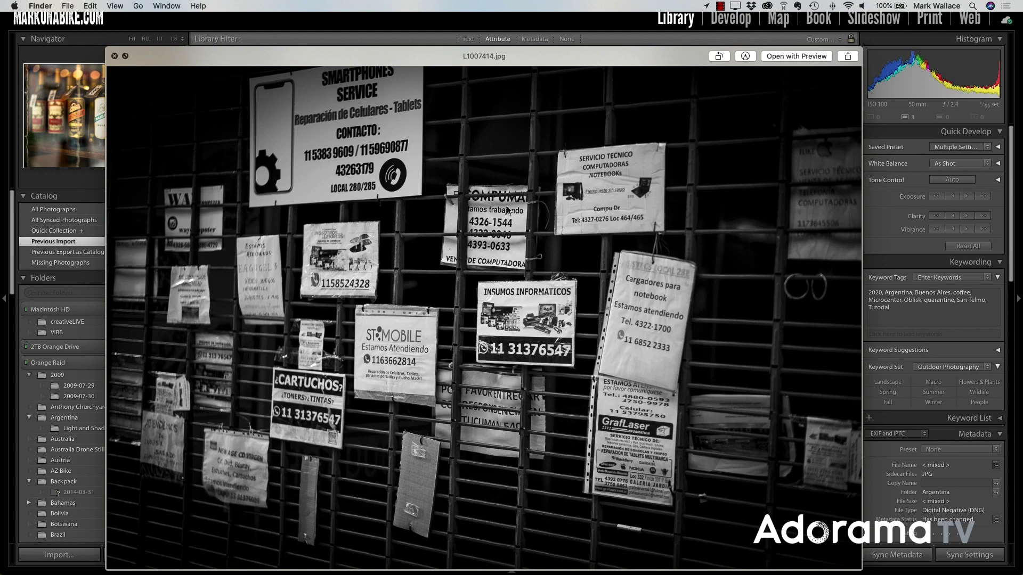
pyautogui.press('Down')
pyautogui.press('Down')
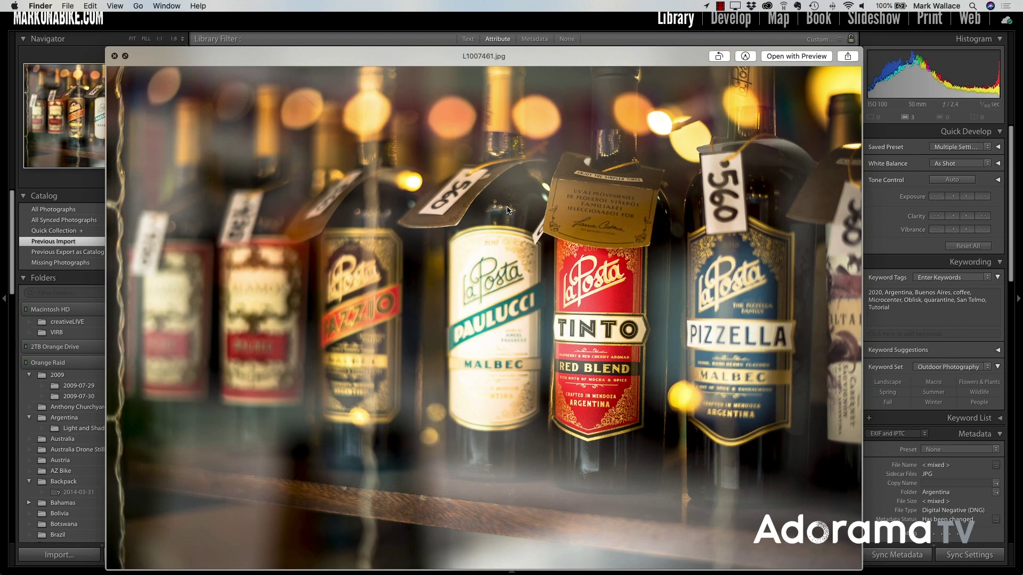
pyautogui.press('space')
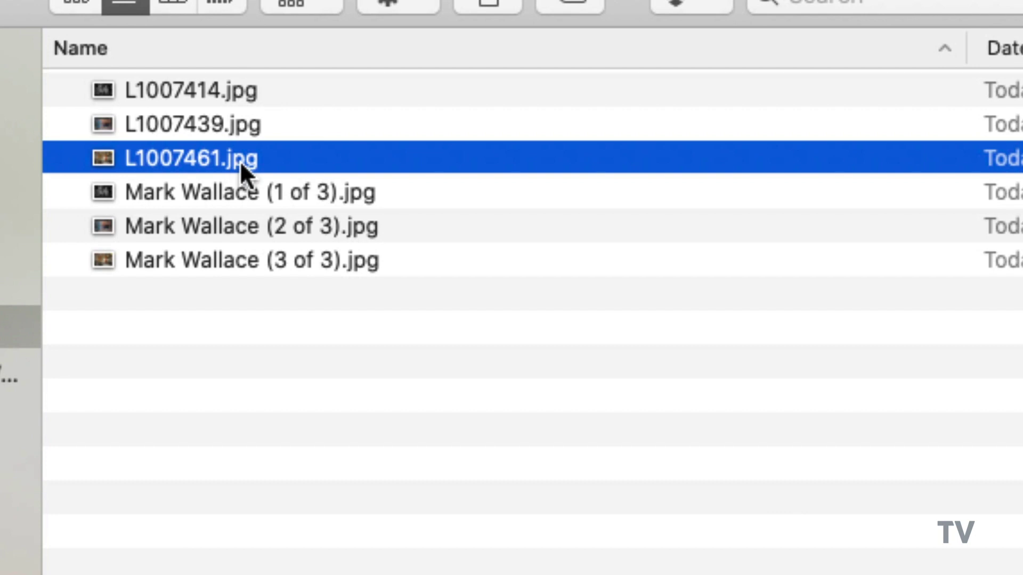
# Step: Preview the exported JPEGs in the tempFB folder from the "(1 of 3)" file through the "(3 of 3)" file
pyautogui.click(244, 192)
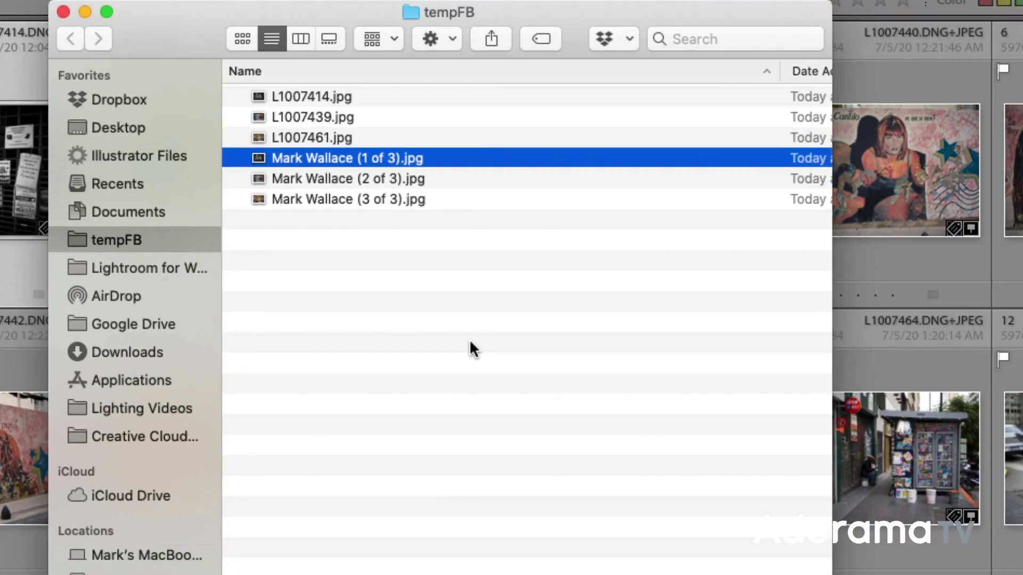
pyautogui.press('space')
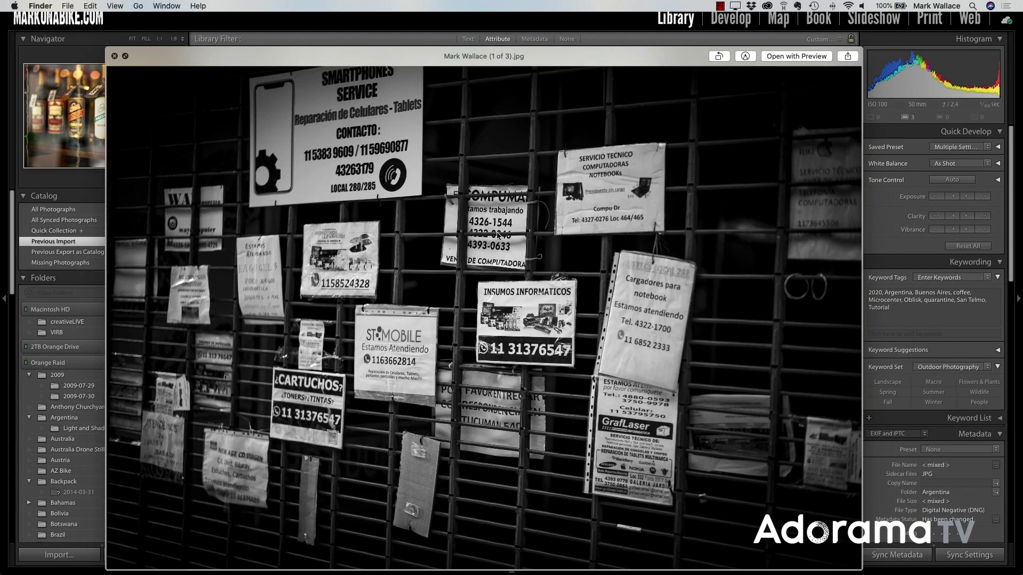
pyautogui.press('Down')
pyautogui.press('Down')
pyautogui.press('Up')
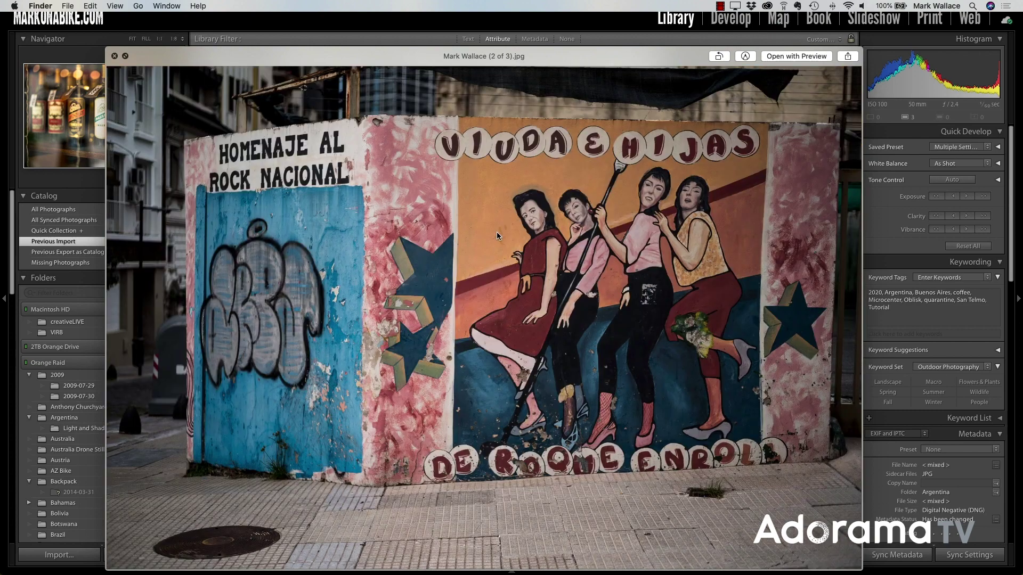
pyautogui.press('Up')
pyautogui.press('space')
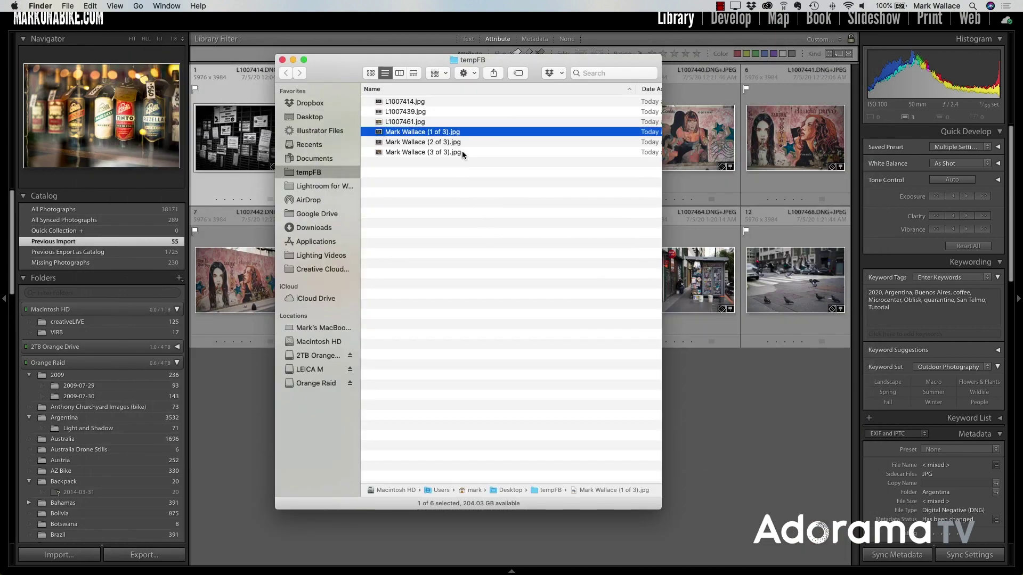
# Step: Open the "(1 of 3)" JPEG in Preview, inspect its detail at actual size, and quit Preview
pyautogui.rightClick(455, 134)
pyautogui.moveTo(523, 148)
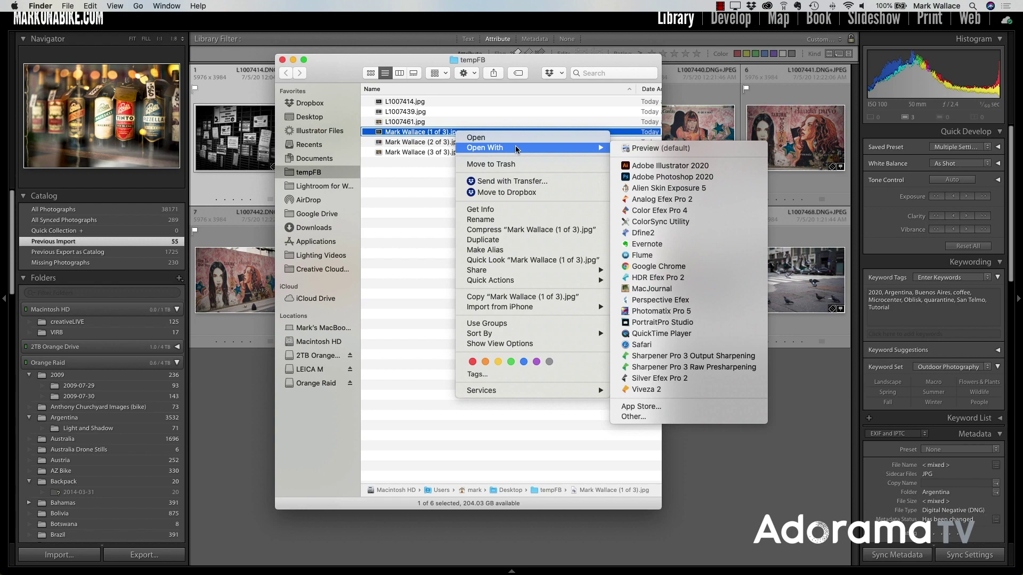
pyautogui.click(655, 152)
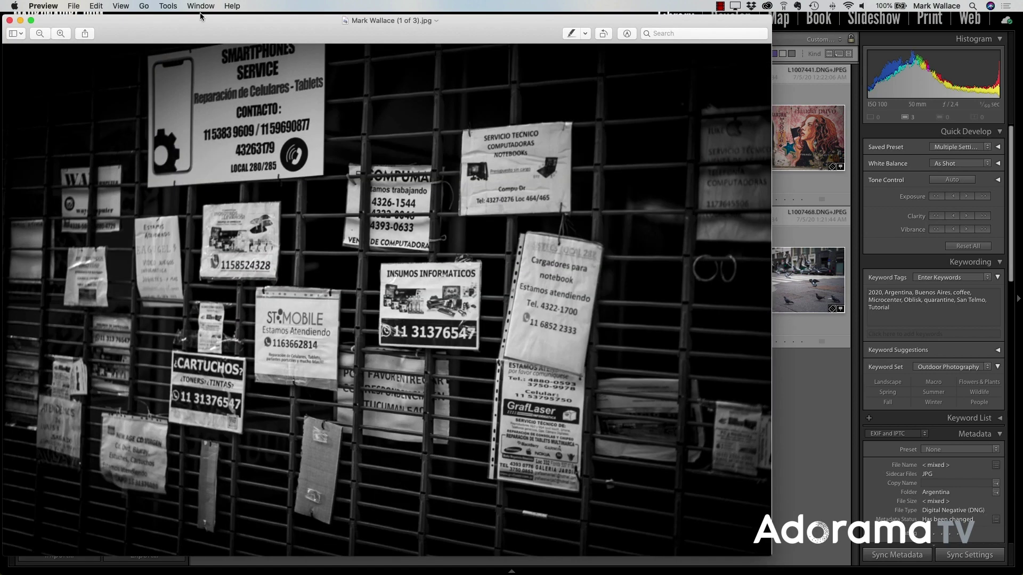
pyautogui.click(122, 7)
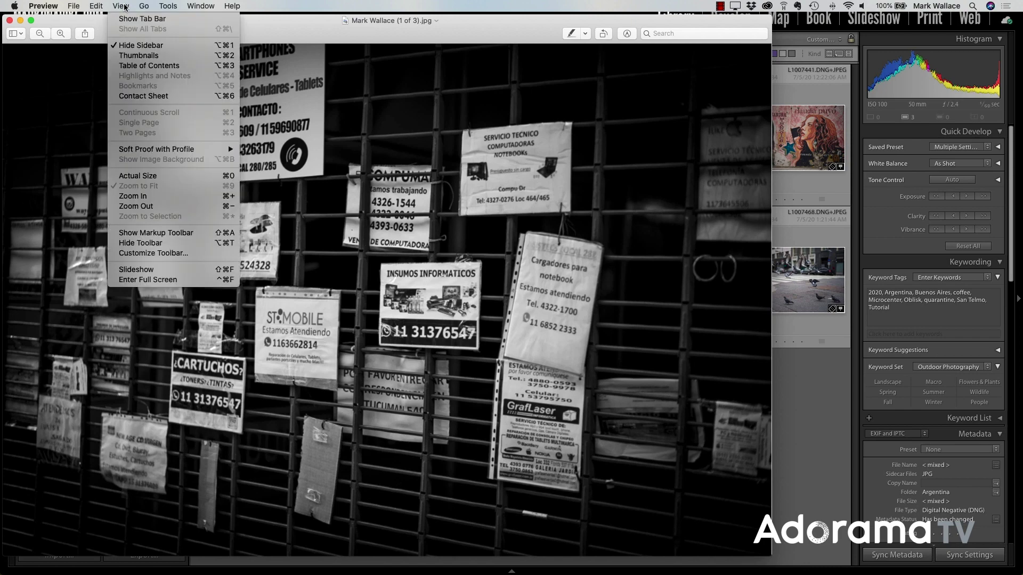
pyautogui.click(176, 175)
pyautogui.moveTo(505, 35); pyautogui.dragTo(743, 34)
pyautogui.scroll(-10, 671, 165)
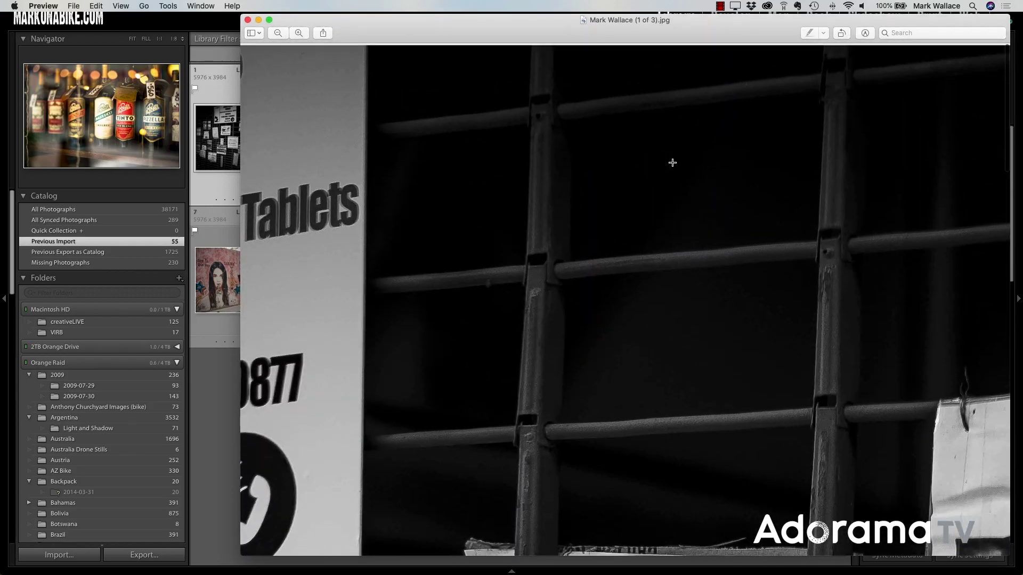
pyautogui.press('super+q')
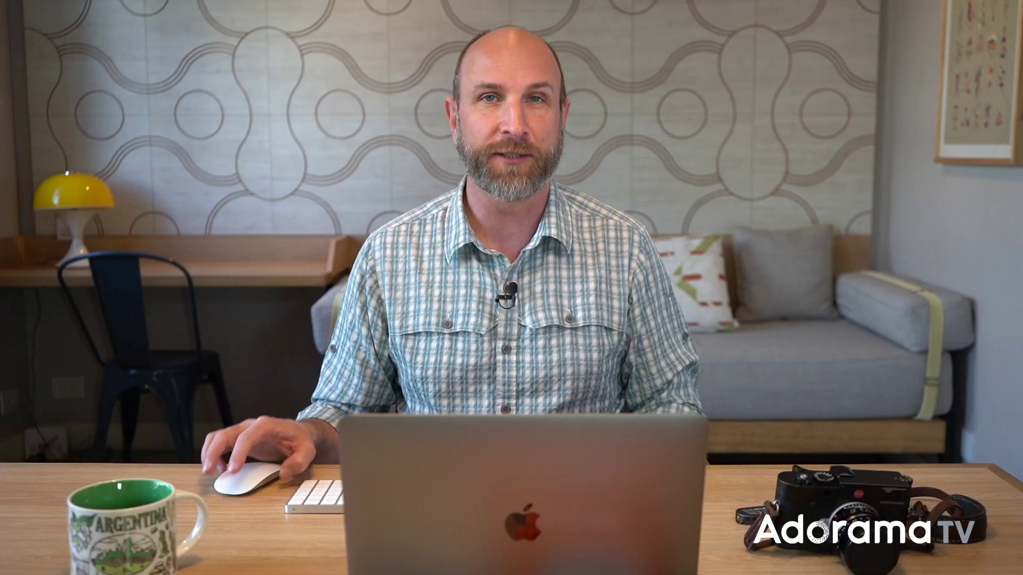